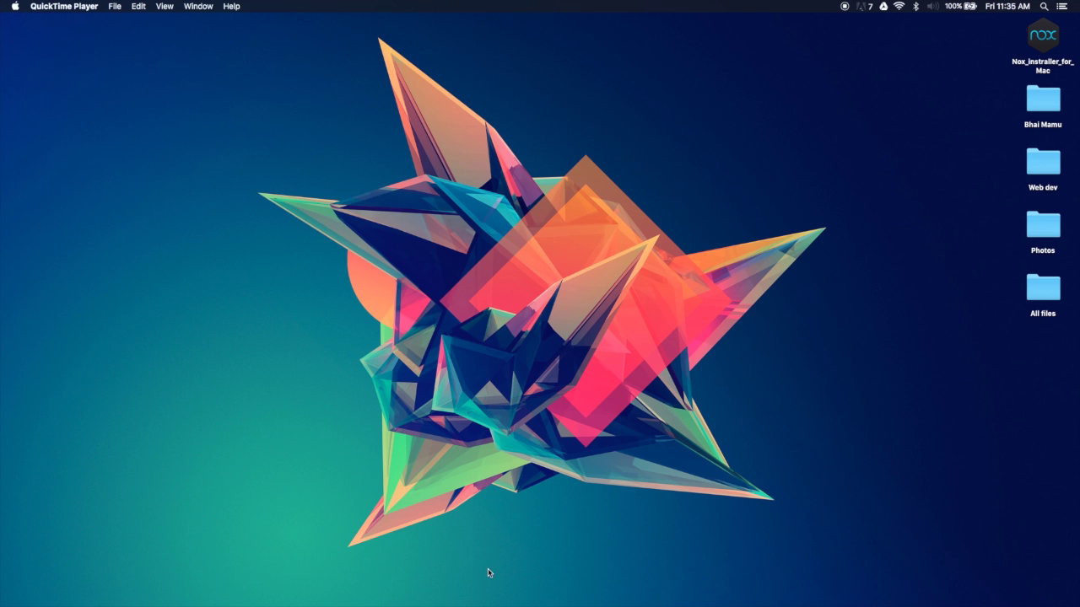
Switch to Safari and start downloading Nox_installer_for_Mac.dmg from the Google Drive link in the Nox article's Step 1, accepting the missing virus scan.
mouse_move(457, 604)
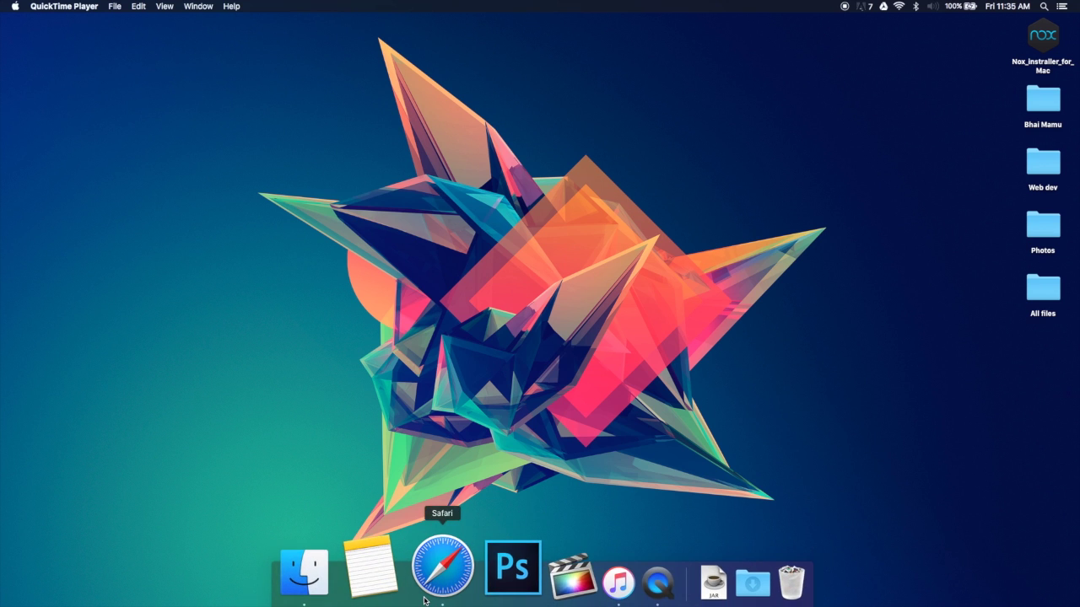
click(439, 567)
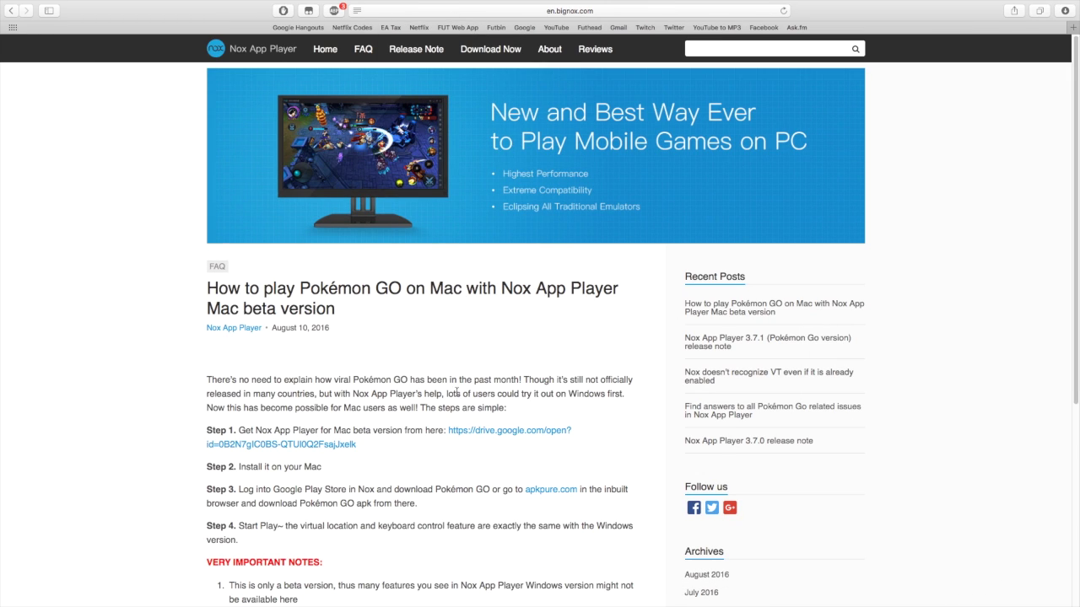
scroll(426, 455, down, 1)
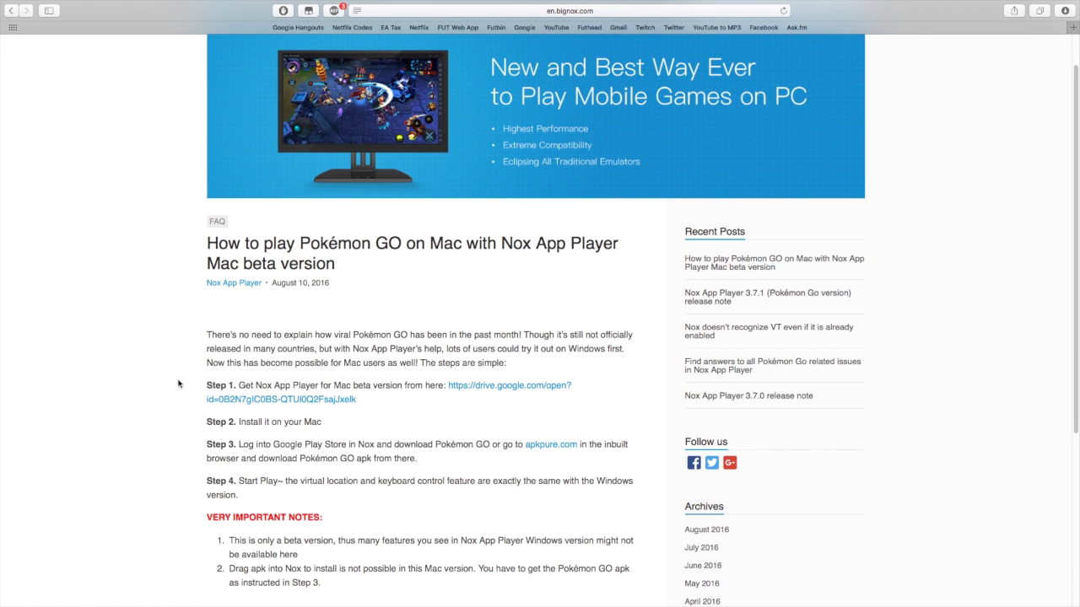
triple_click(371, 394)
click(440, 419)
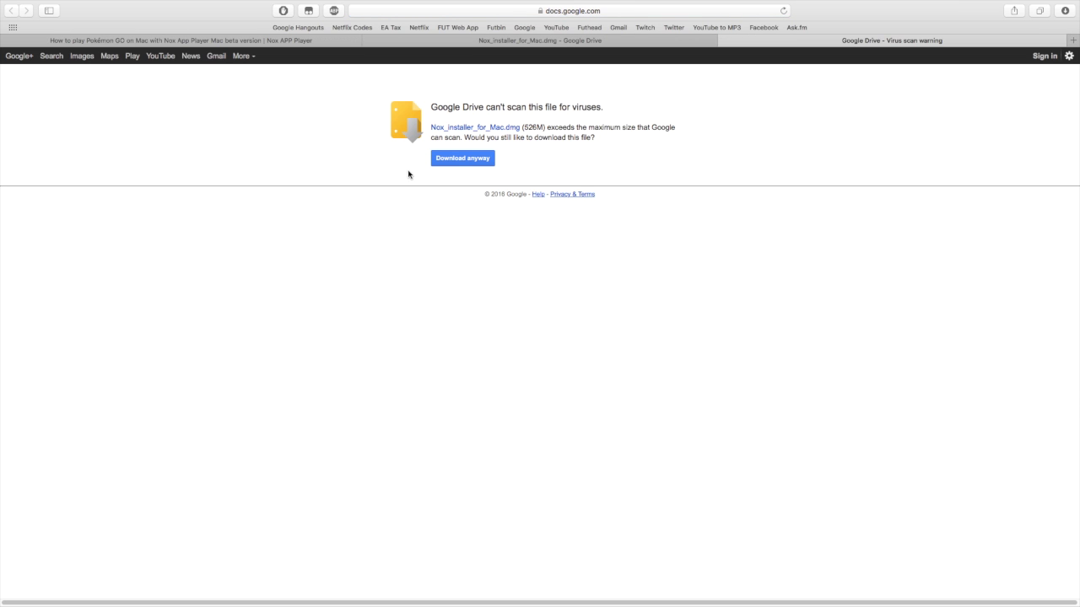
click(459, 159)
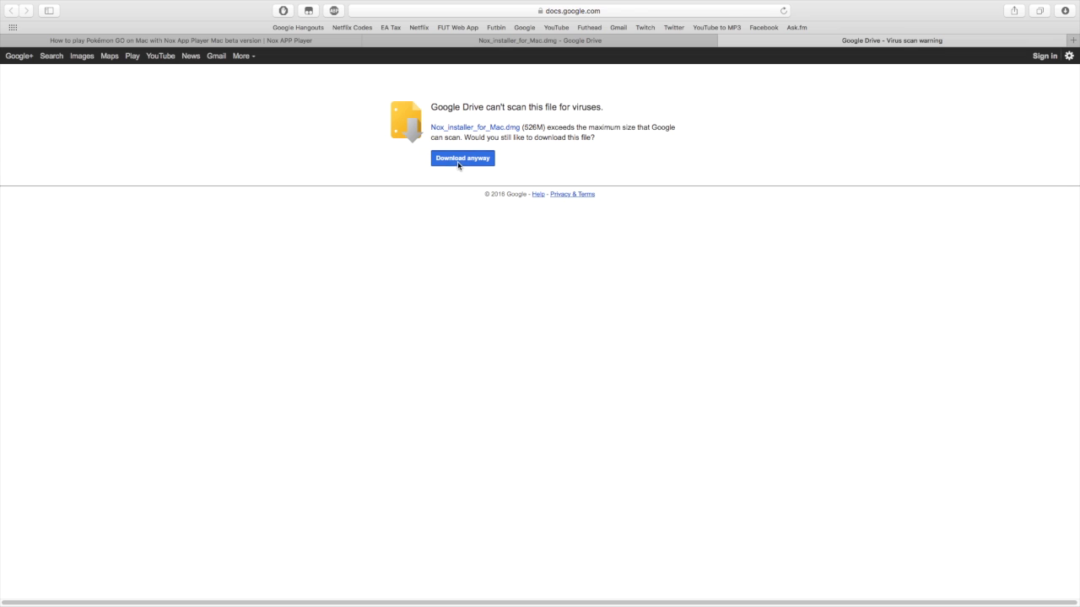
Stop the running Nox_installer_for_Mac.dmg download and leave the downloads list.
click(1064, 12)
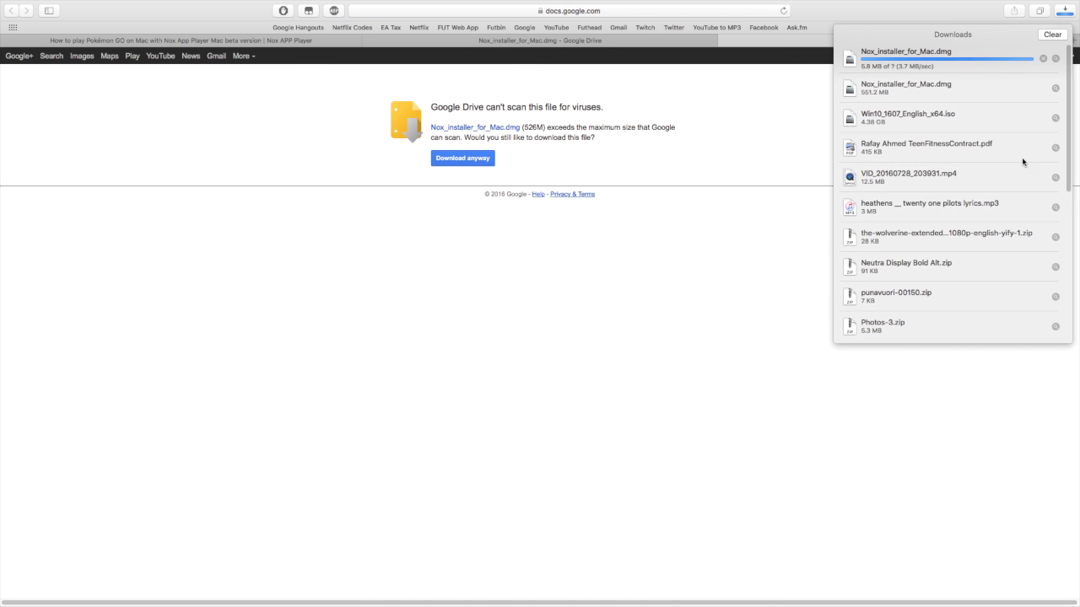
click(1041, 59)
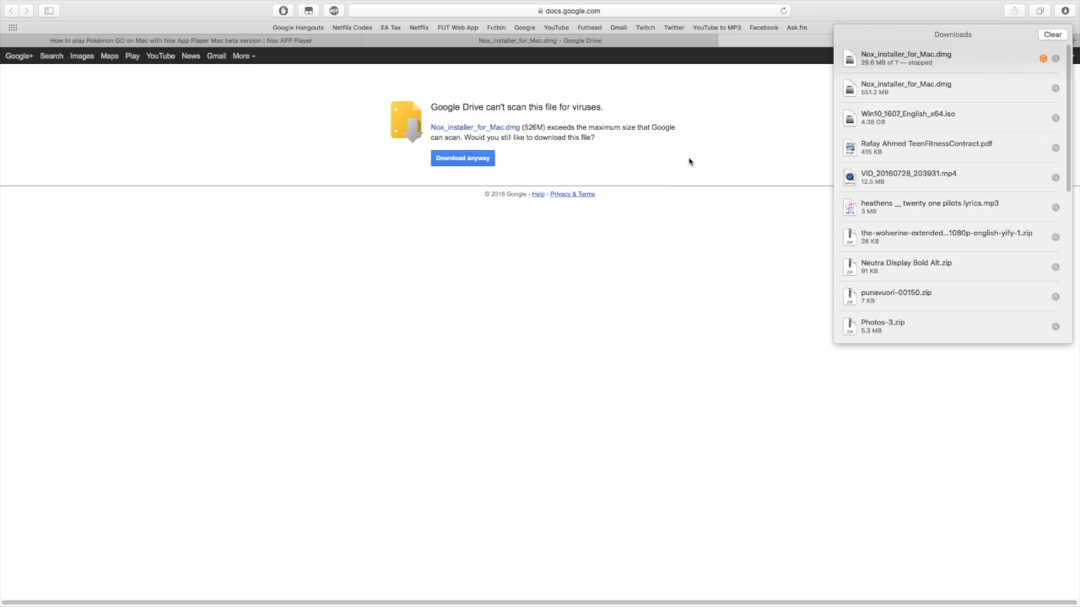
click(756, 106)
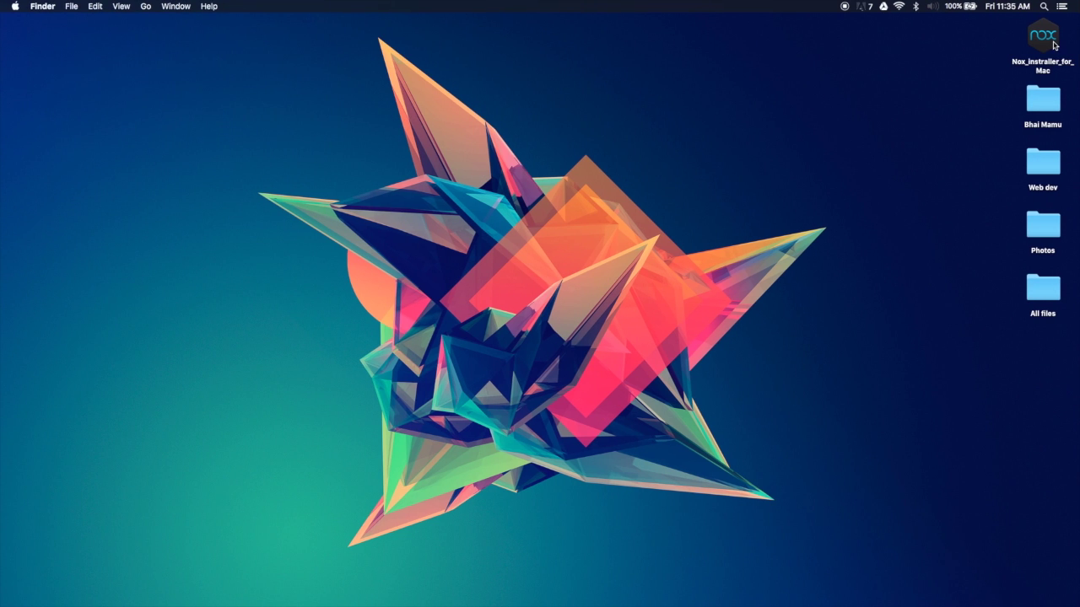
Open the Nox installer disk image from the desktop and move its window clear for viewing.
drag(1053, 44, 687, 149)
click(959, 80)
double_click(1050, 34)
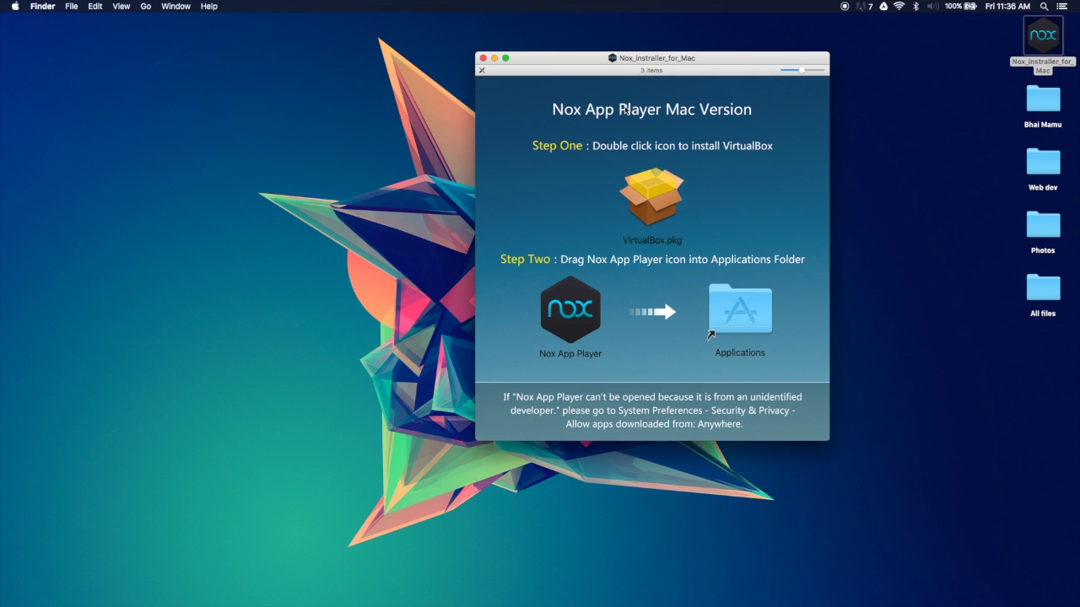
drag(620, 66, 564, 72)
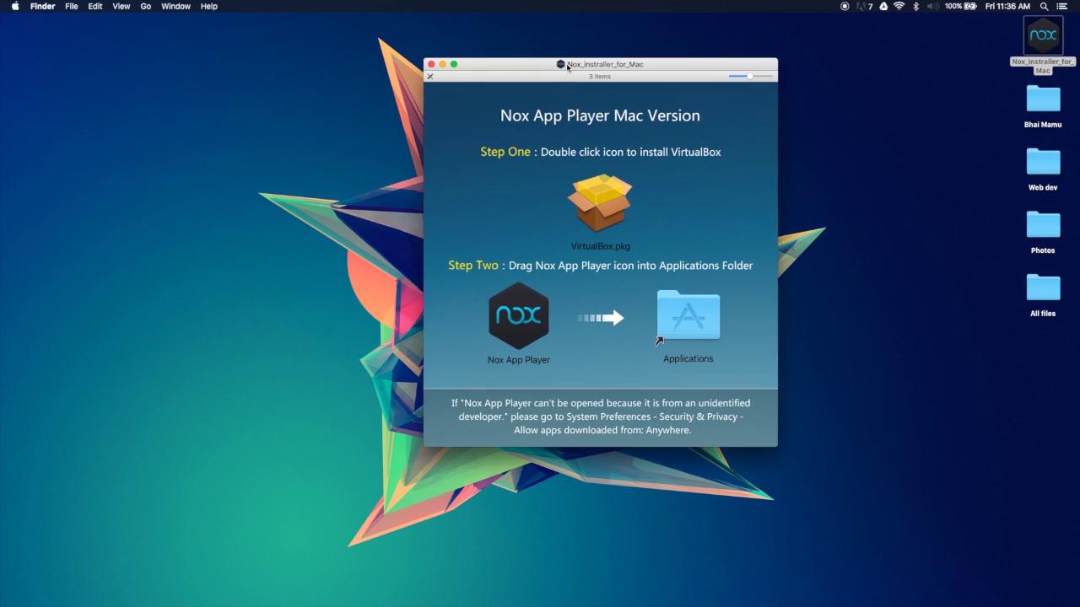
Start the VirtualBox.pkg installer from the Nox installer window, then cancel it before it runs its check.
click(602, 205)
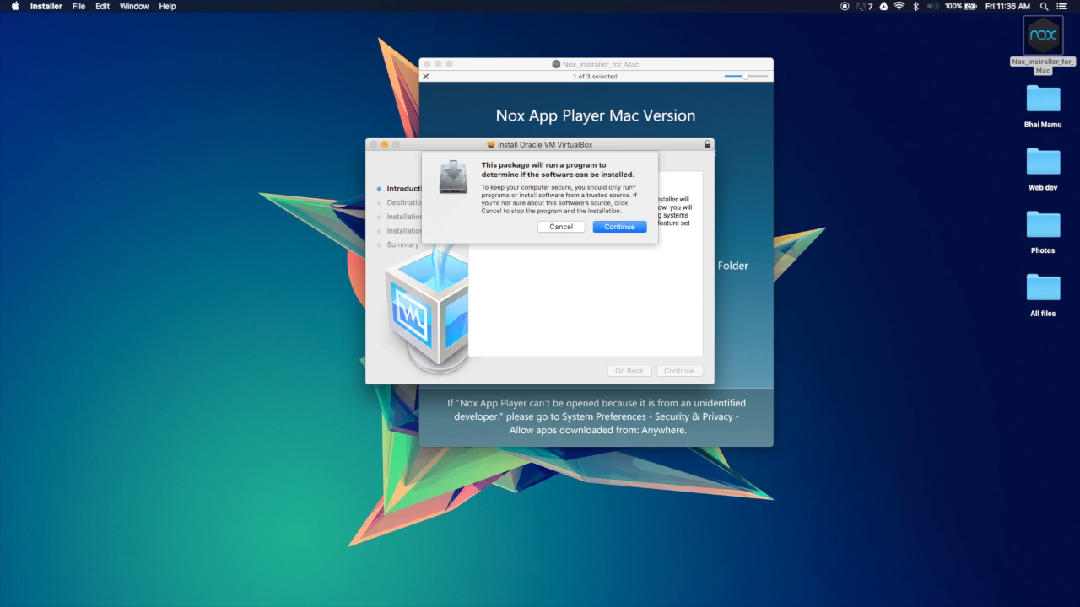
click(560, 227)
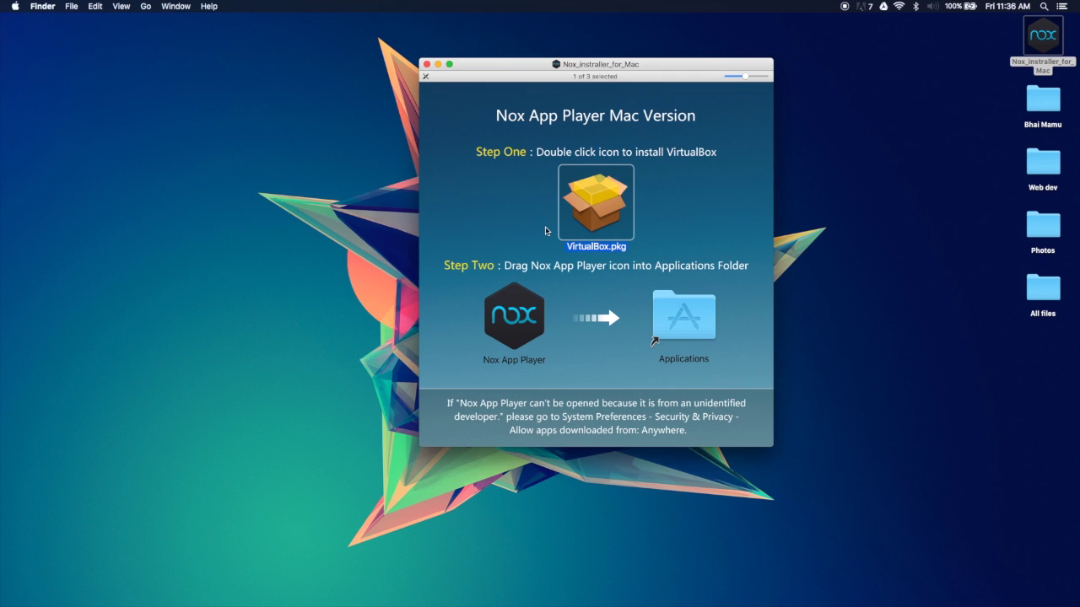
click(506, 223)
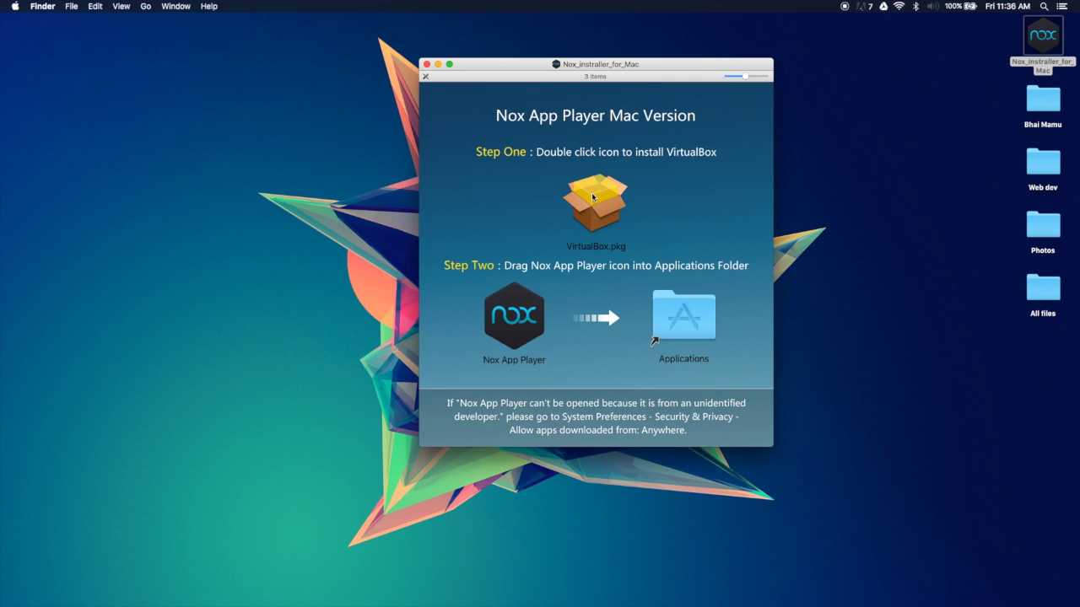
Indicate the Nox App Player's move towards the Applications folder and close the Nox installer window.
drag(515, 327, 601, 335)
click(549, 244)
click(426, 64)
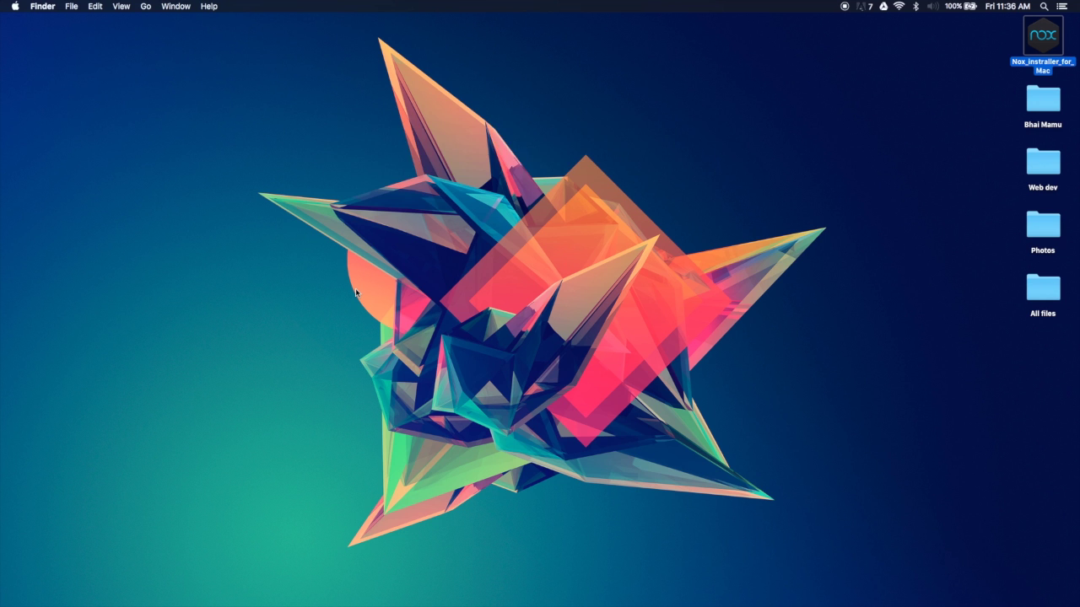
Open Launchpad through a Spotlight search, launch Nox App Player and reposition its window on the desktop.
key(super+space)
text(la)
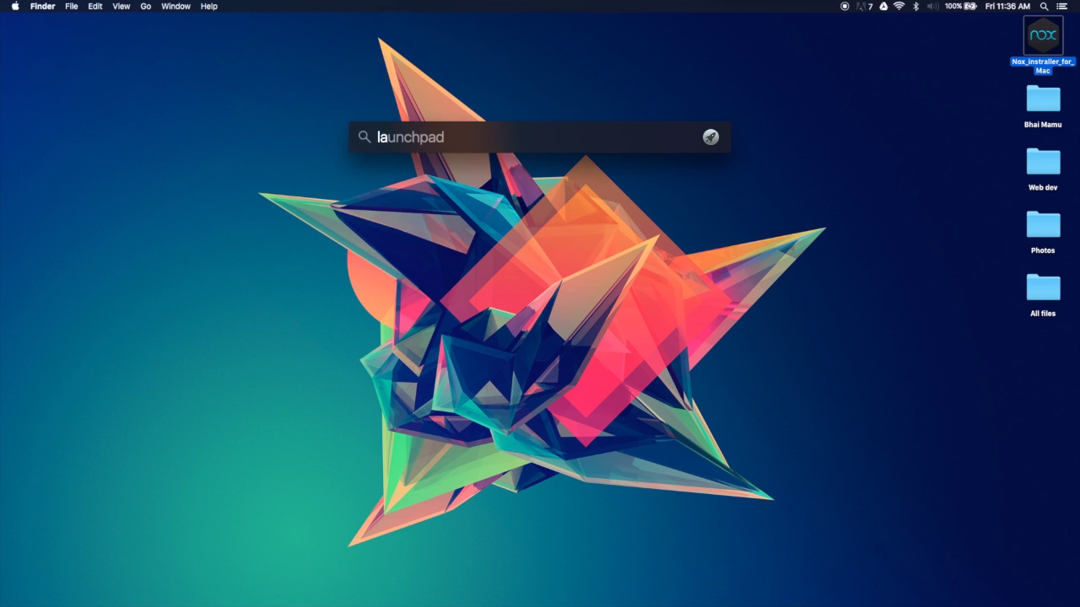
key(Return)
drag(199, 288, 175, 272)
drag(288, 264, 299, 272)
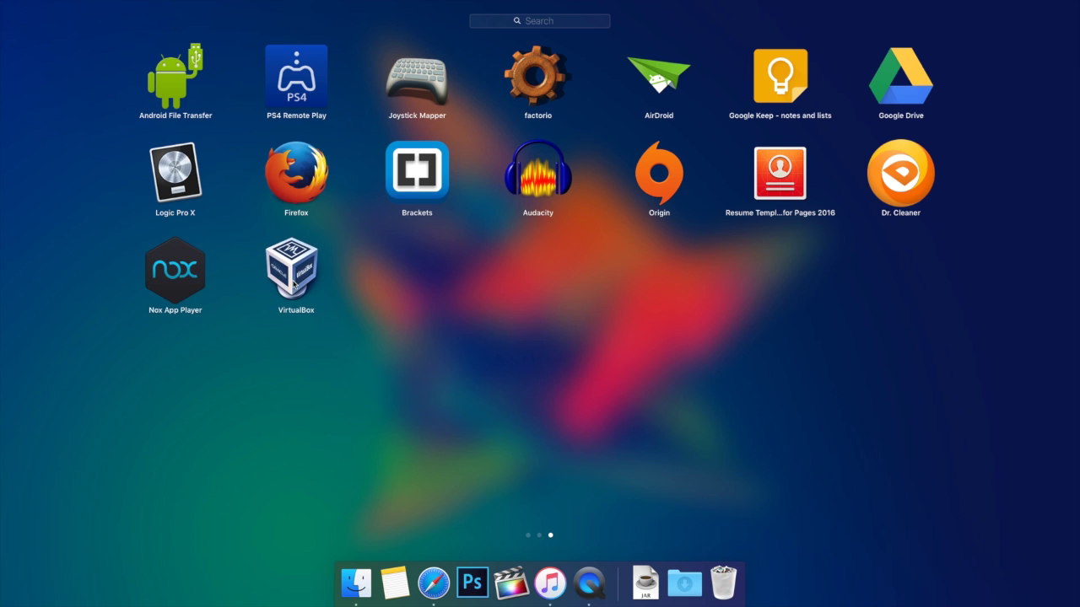
drag(183, 276, 208, 285)
click(195, 282)
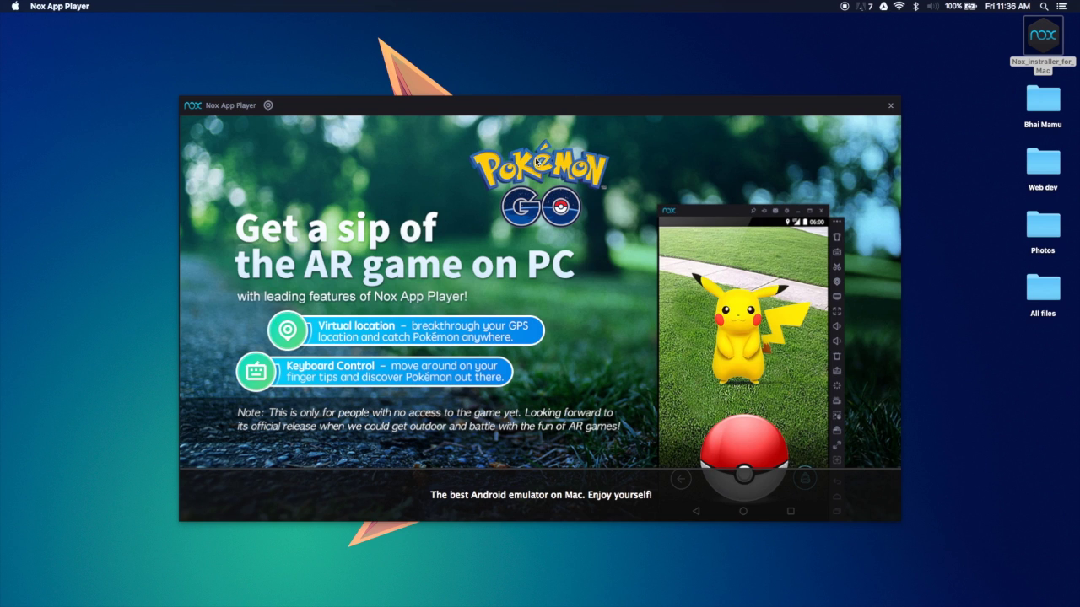
drag(501, 112, 466, 80)
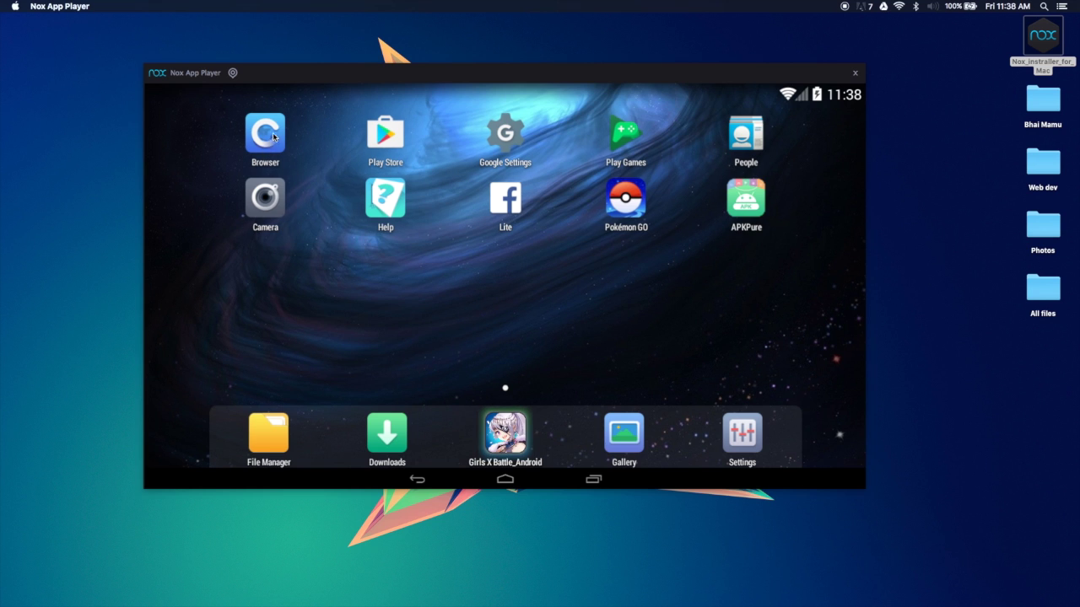
Search the web for "apkpure" in the emulator's Browser and open the APKPure.com result.
click(274, 133)
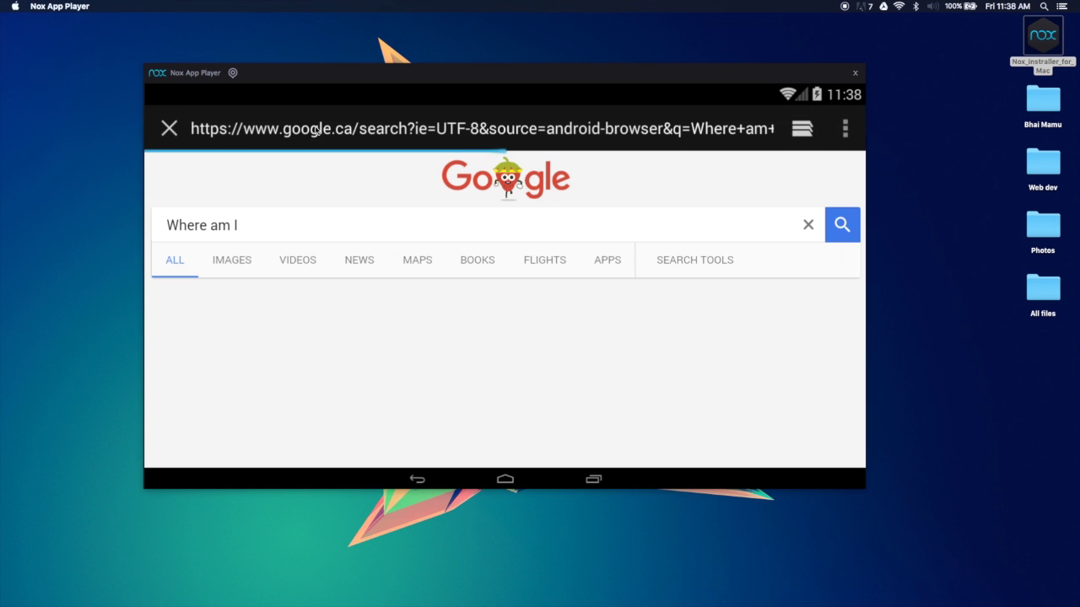
click(315, 131)
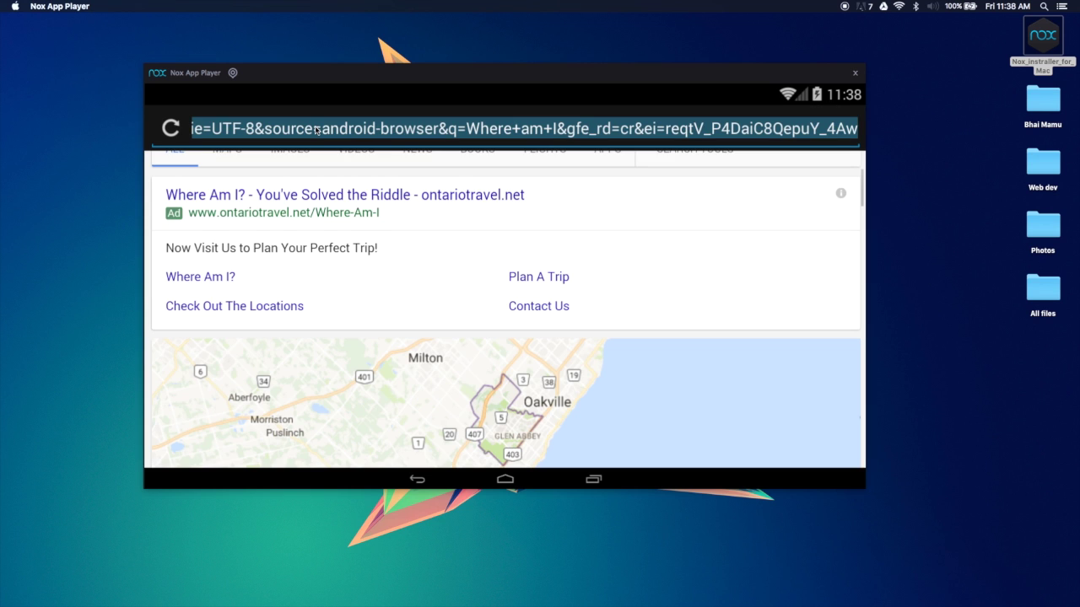
text(apkpu)
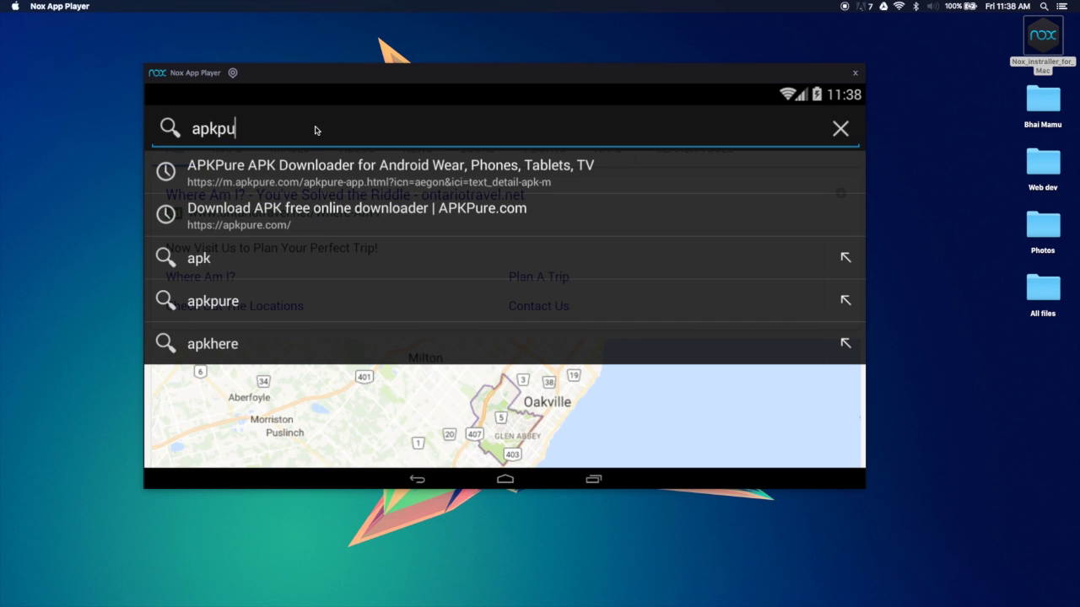
text(re)
key(Return)
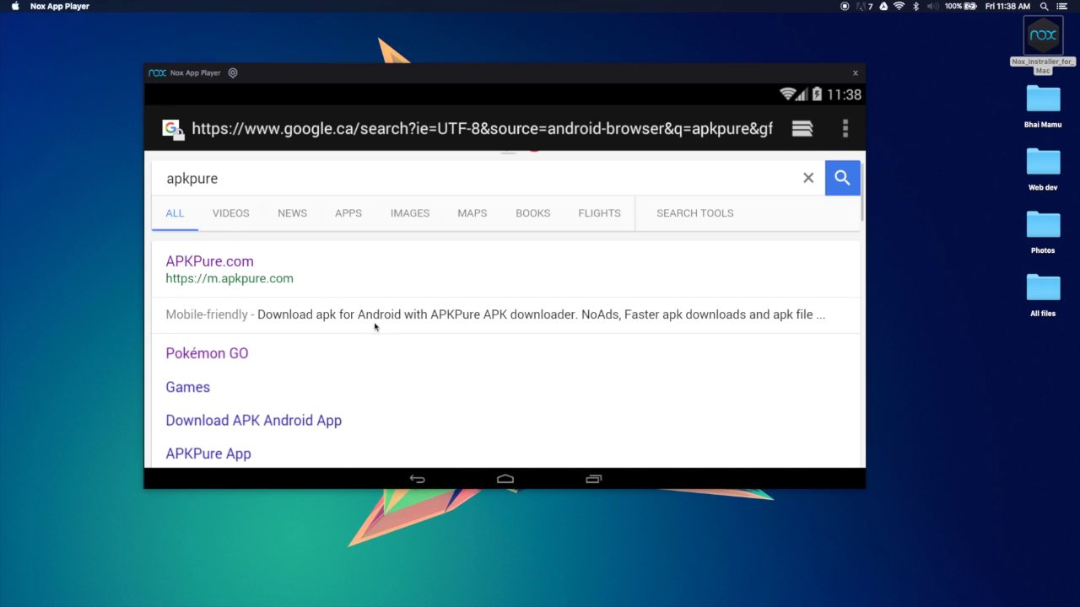
click(221, 267)
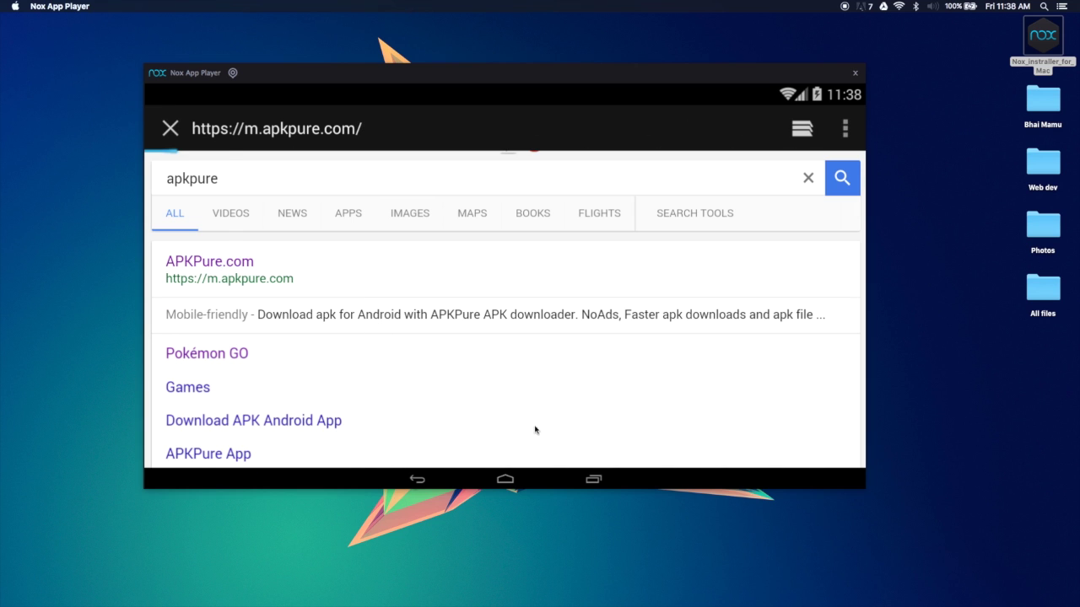
Open the Pokémon GO page from APKPure's popular games and find the APKPure app download on it.
scroll(345, 348, down, 5)
scroll(345, 282, down, 3)
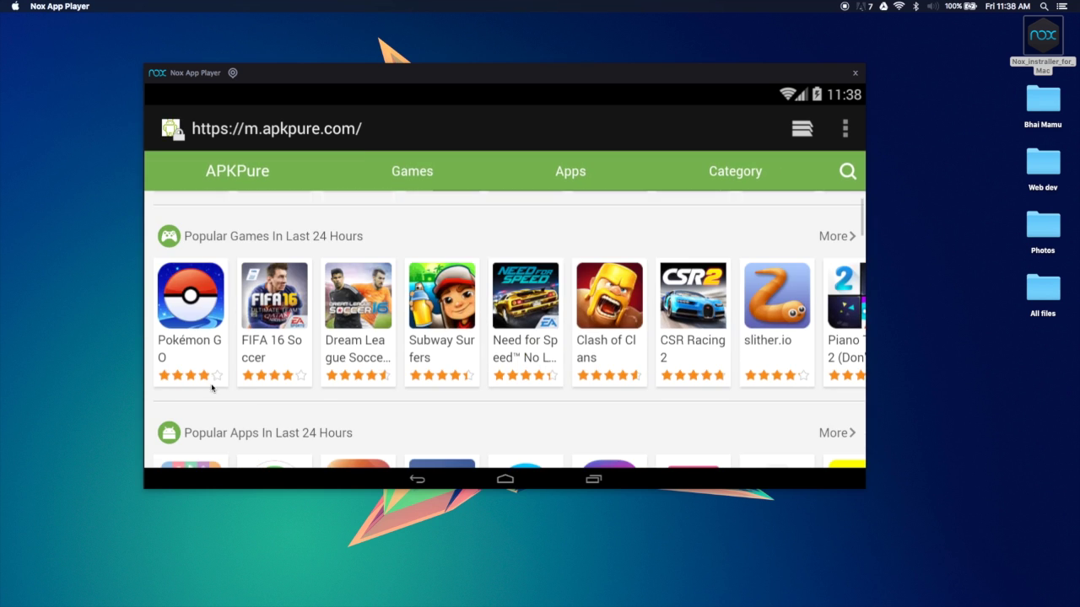
click(193, 304)
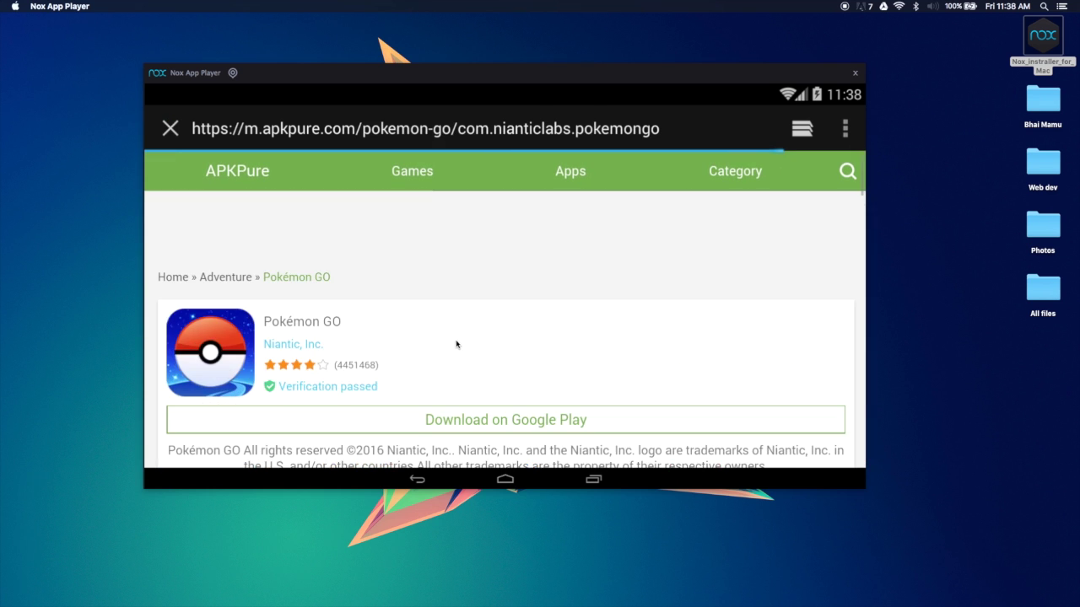
scroll(458, 337, down, 5)
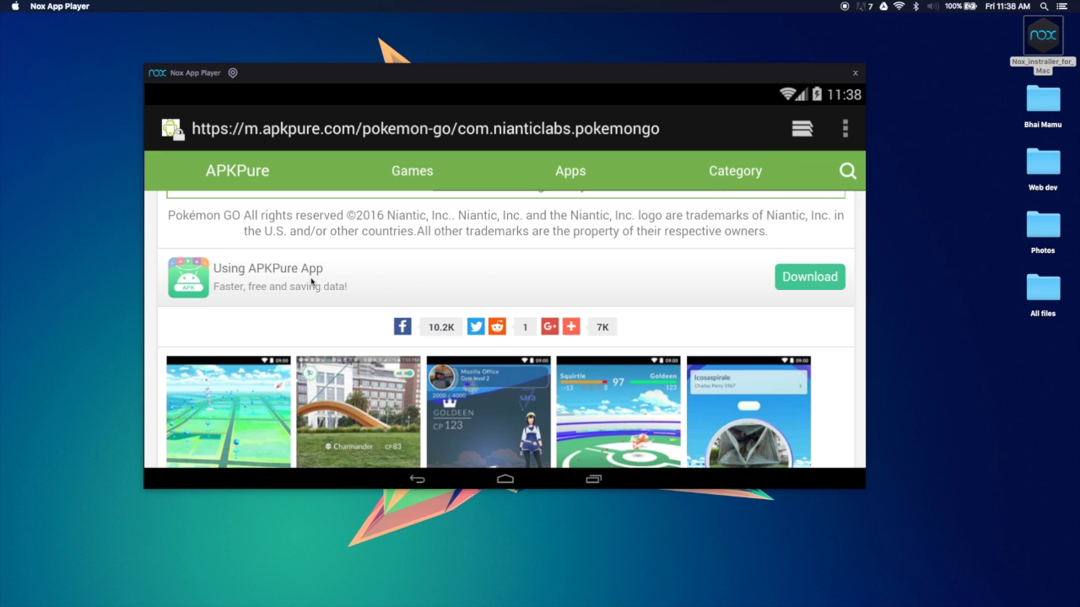
drag(174, 264, 175, 282)
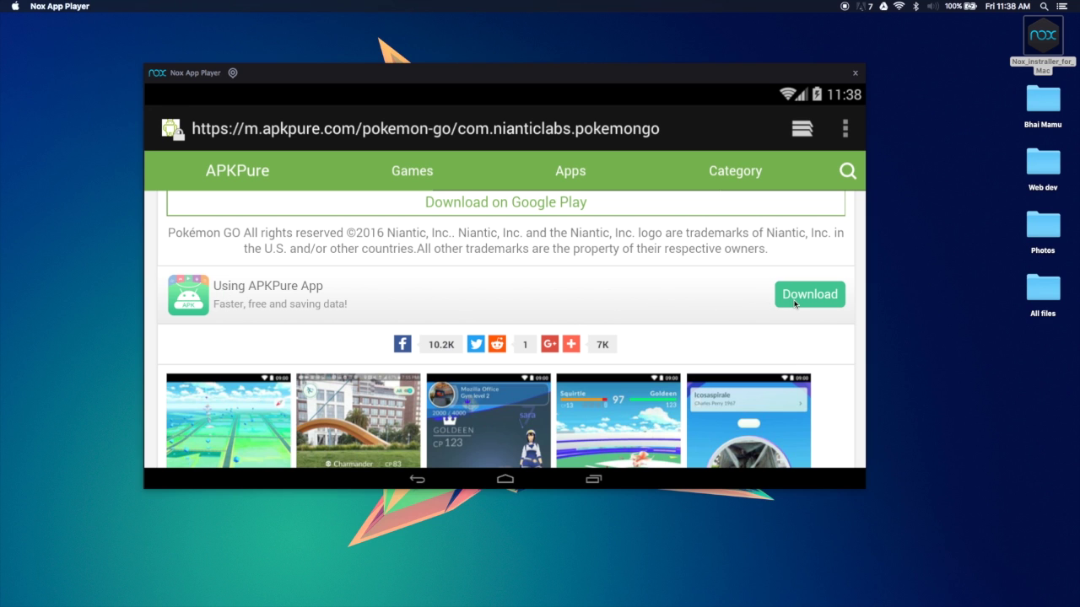
Return to the emulator's home screen, open the APKPure app and skip the Performance Improvement Plan.
click(505, 478)
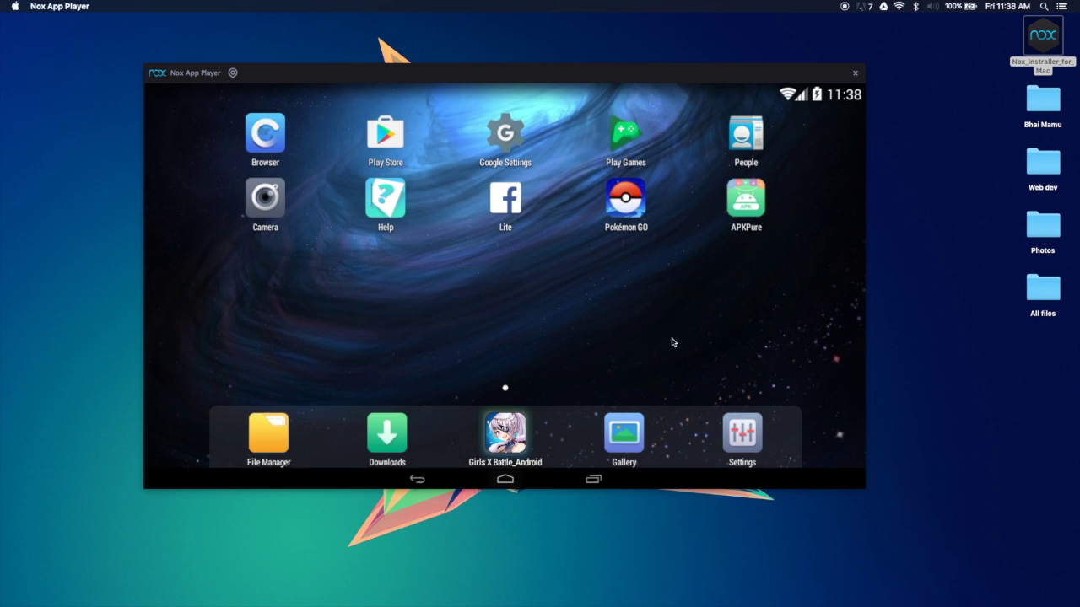
click(749, 198)
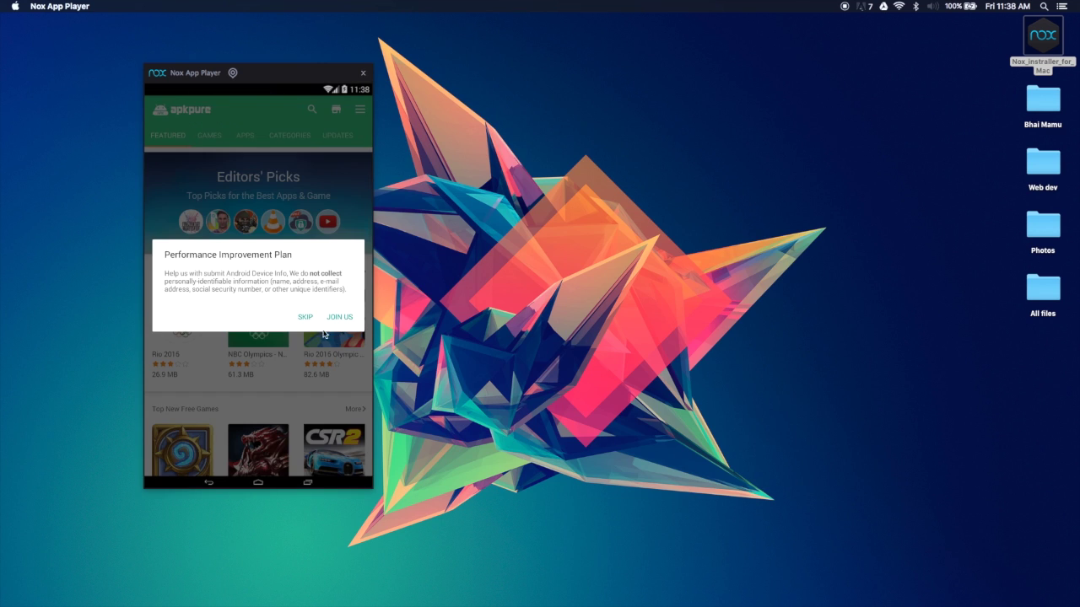
click(306, 318)
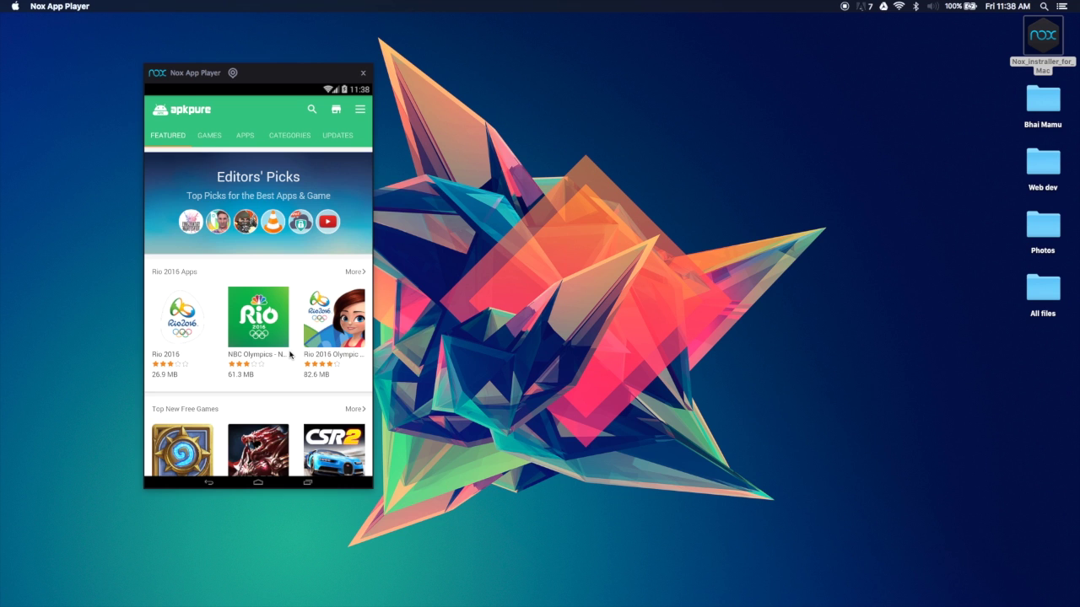
Open the Pokémon GO page from the Popular Games In Last 24 Hours section of the APKPure app.
scroll(290, 354, down, 1)
scroll(289, 354, down, 1)
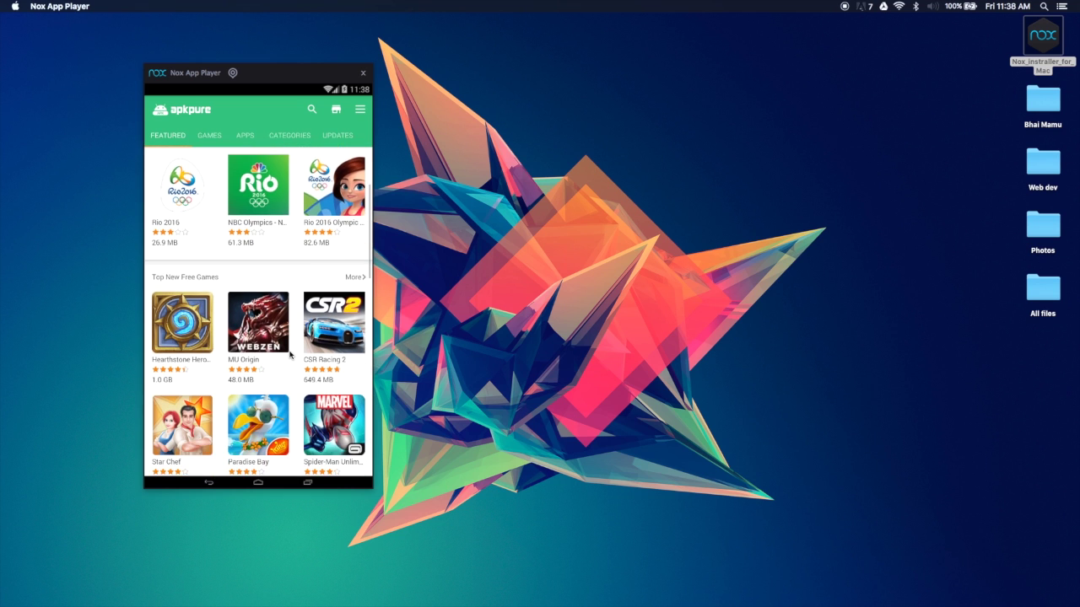
scroll(290, 355, down, 10)
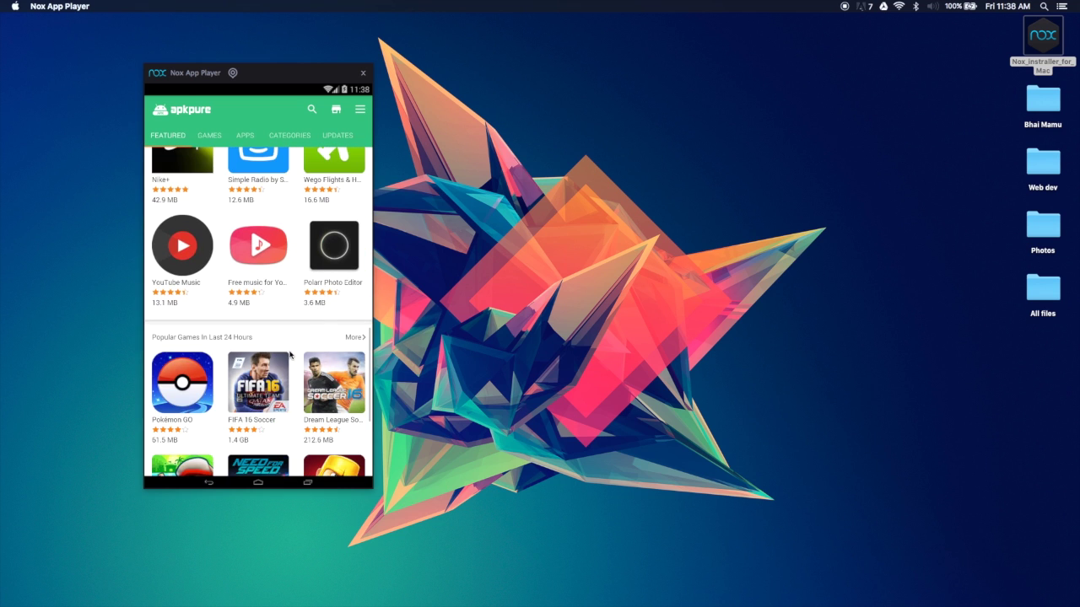
scroll(278, 346, down, 3)
click(173, 311)
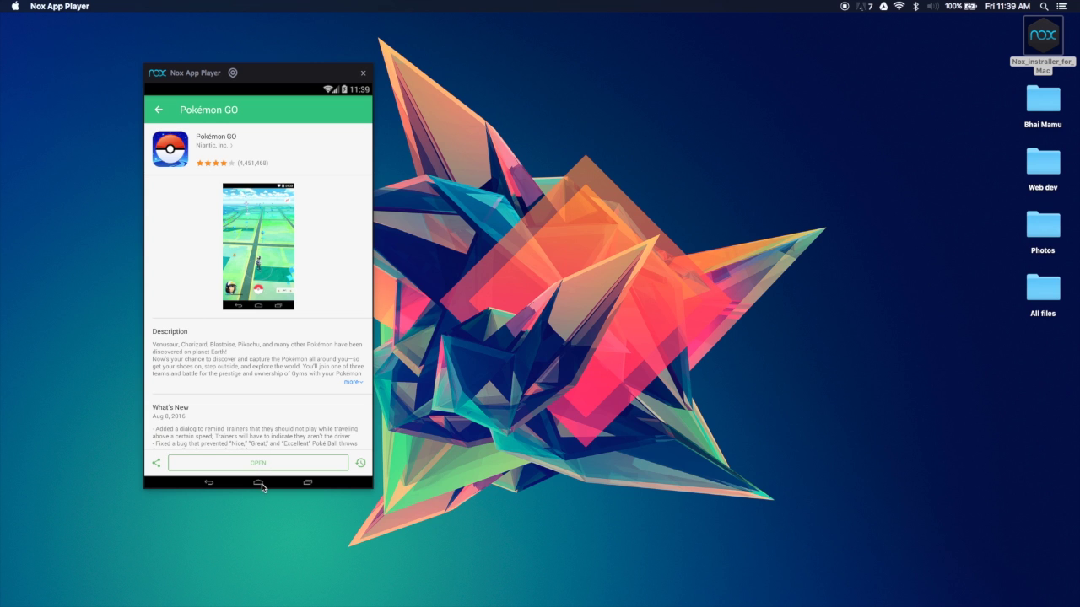
Return to the emulator's home screen and find the Accounts section in Settings.
click(259, 482)
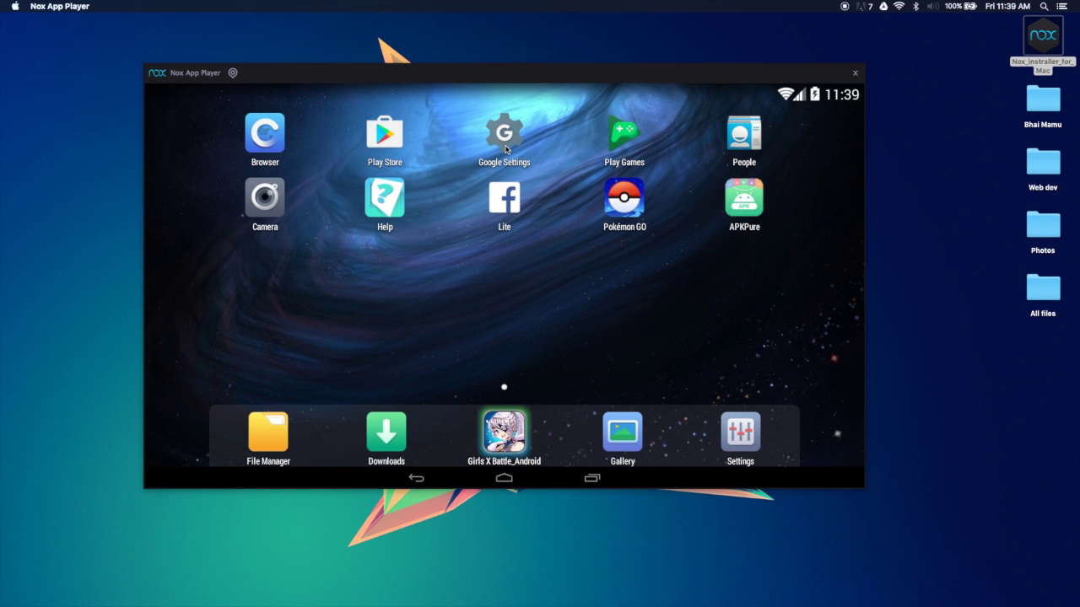
click(743, 436)
scroll(438, 389, down, 5)
scroll(438, 389, down, 5)
scroll(245, 215, up, 3)
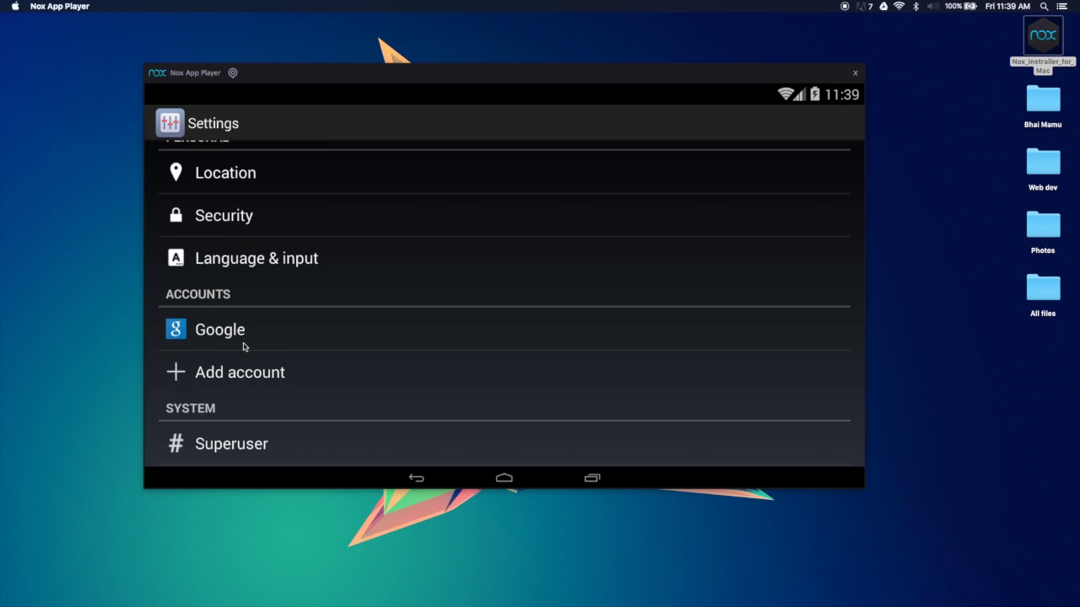
Launch Pokémon GO from the emulator's home screen and reposition the emulator window on the desktop while the game loads.
click(507, 479)
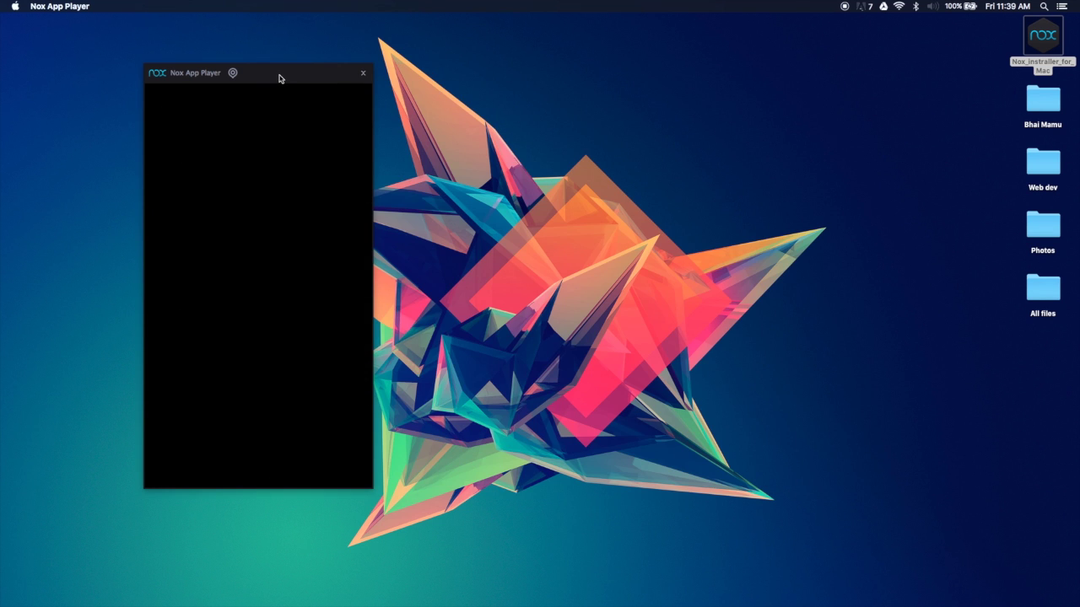
drag(280, 79, 376, 103)
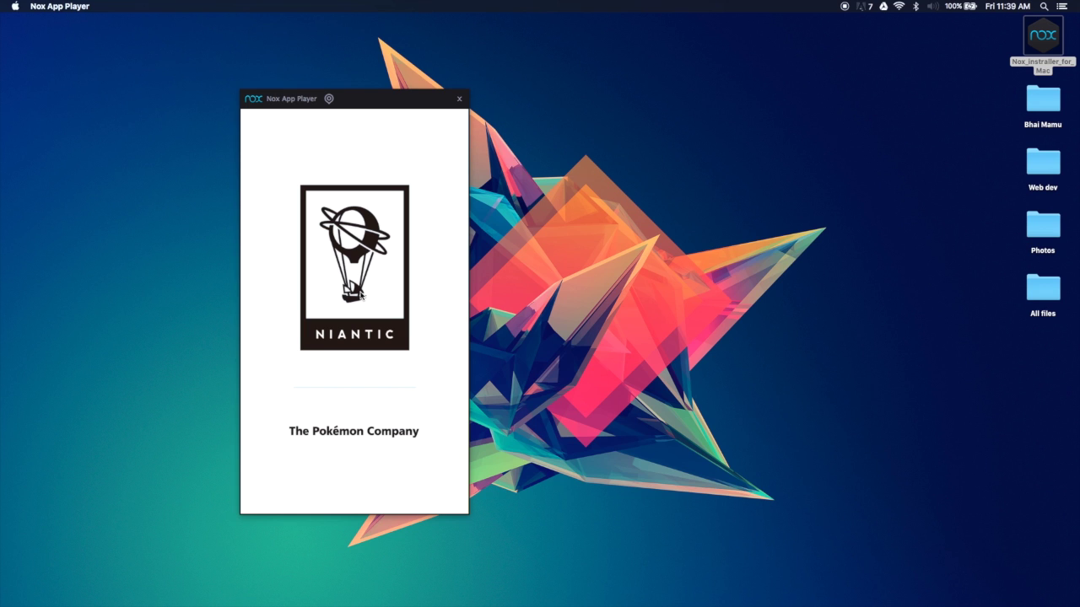
drag(370, 100, 519, 92)
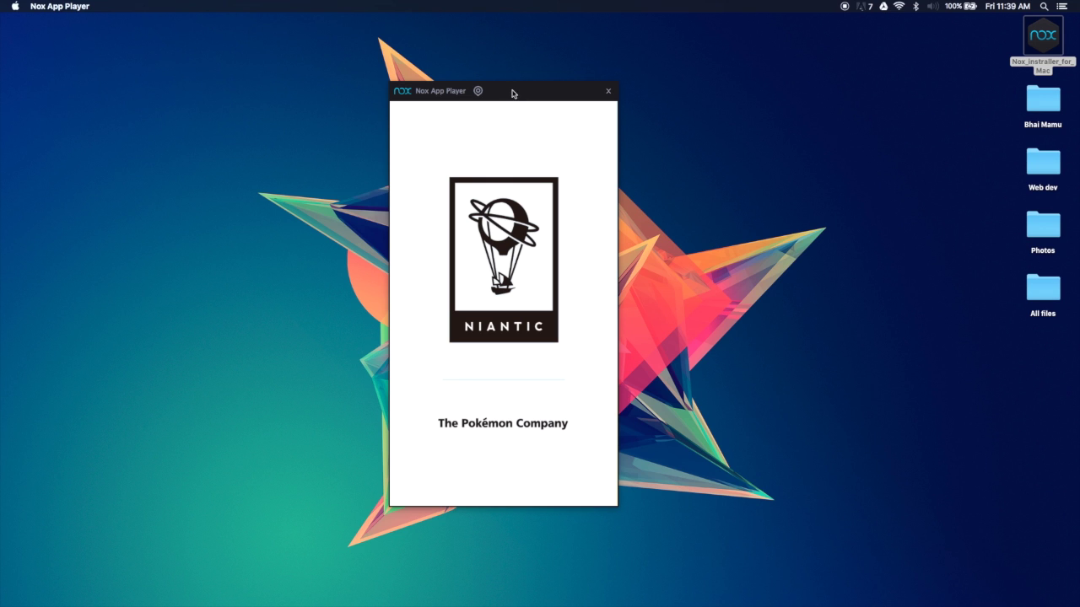
drag(512, 92, 284, 73)
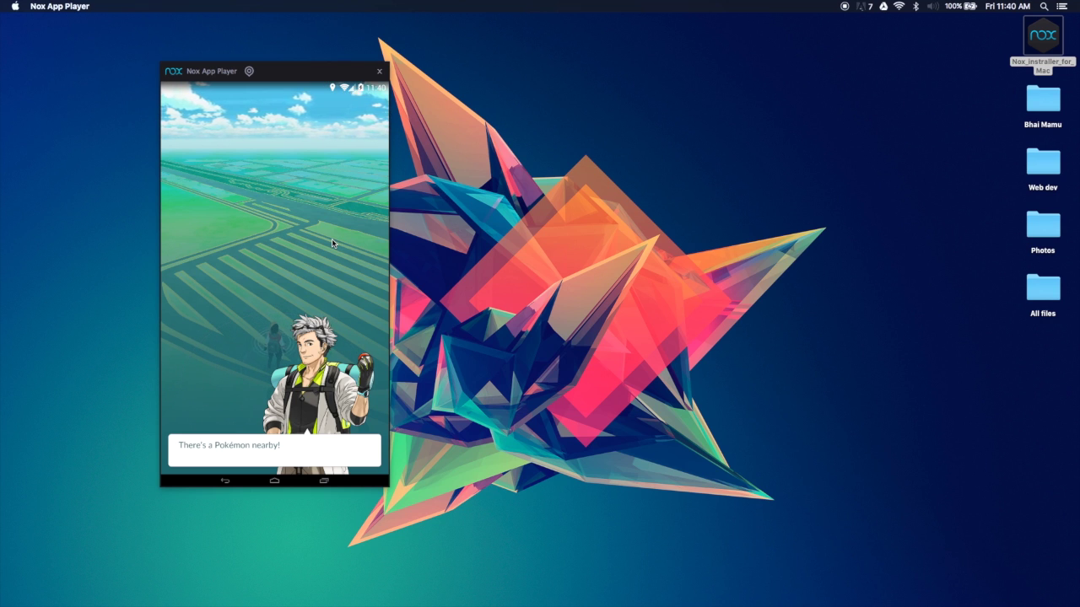
Open the emulator's Location Settings beside the game window and geocode "Santa Monica".
click(250, 73)
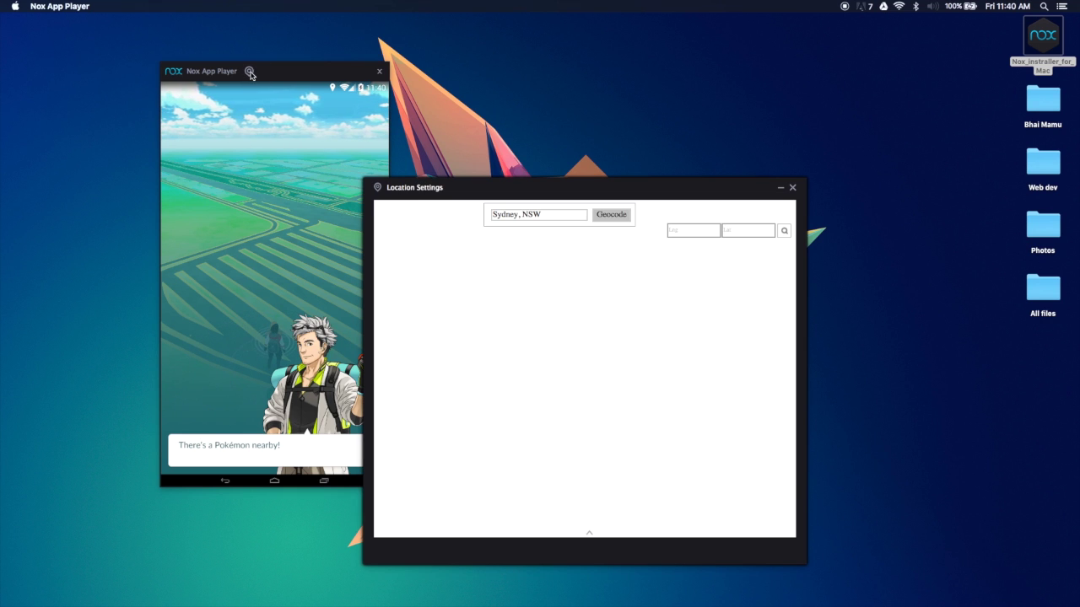
drag(470, 189, 571, 131)
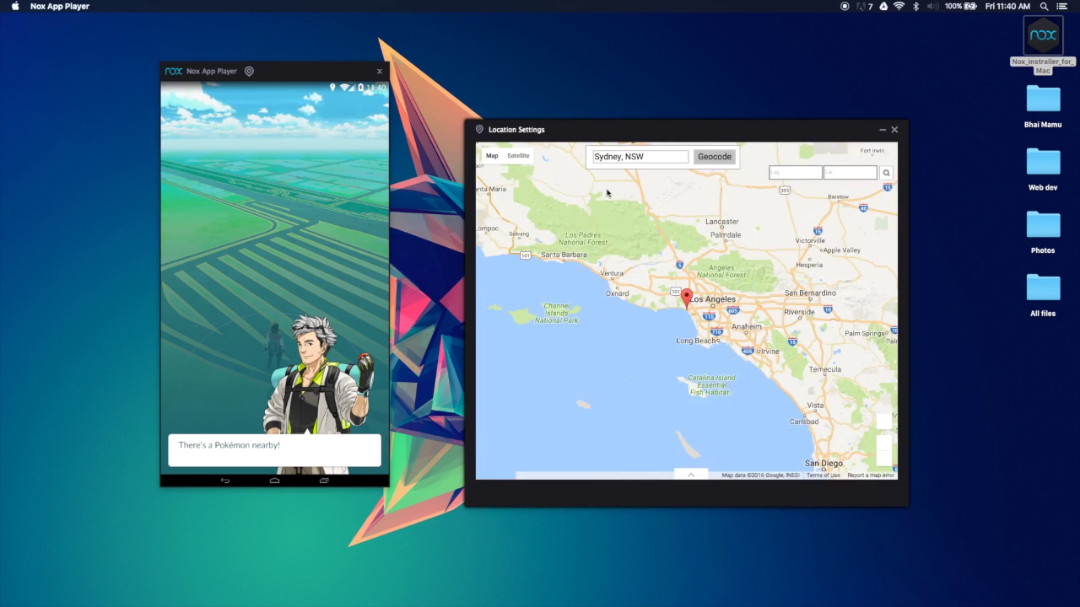
triple_click(638, 158)
text(Santa Monica)
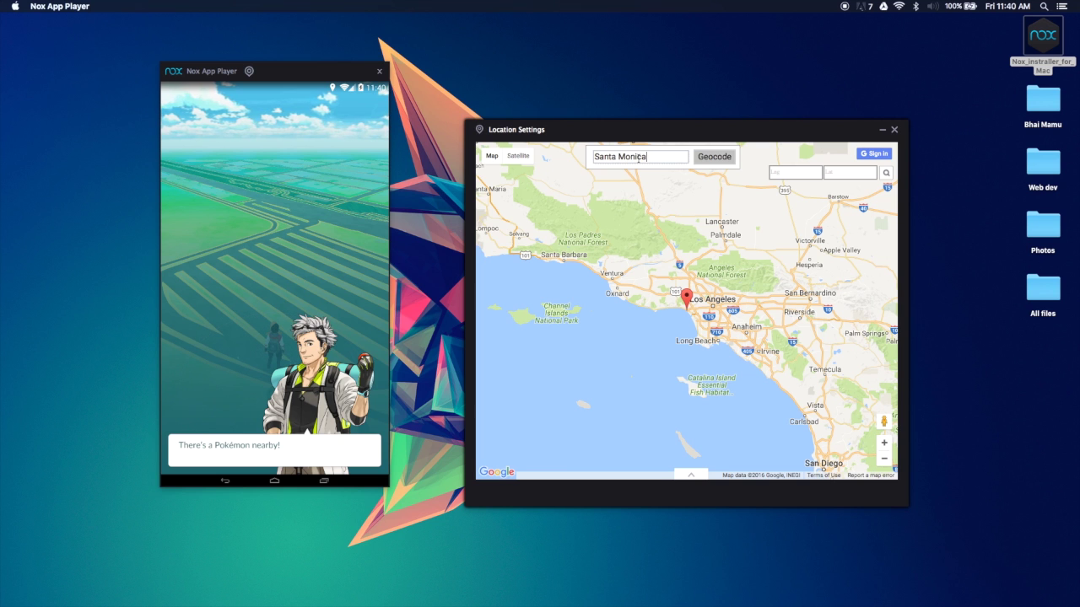
click(715, 157)
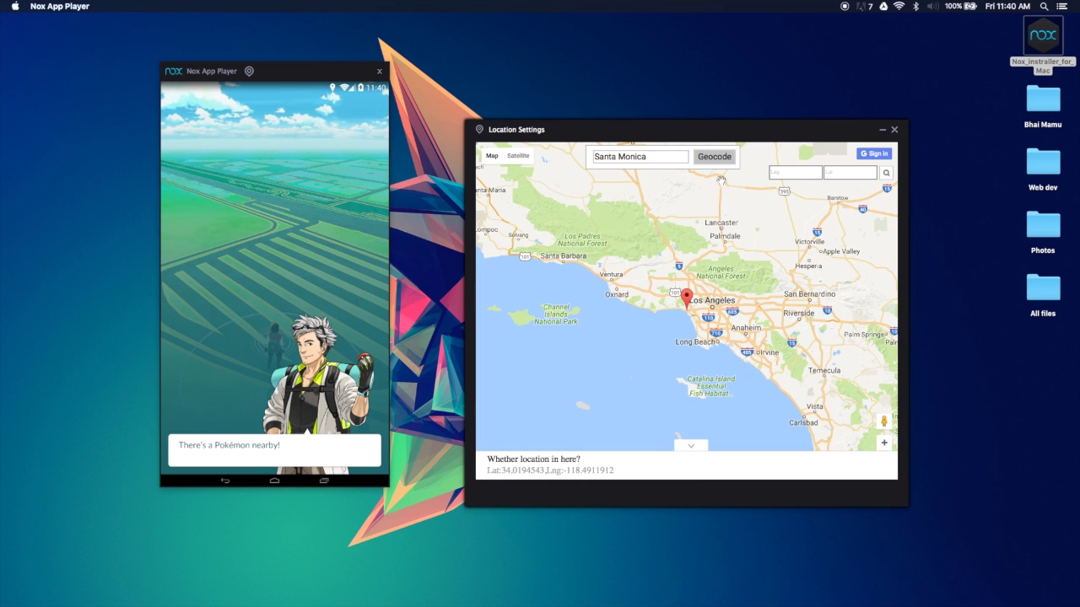
Place the location marker in downtown Santa Monica, just east of Santa Monica Public Library.
scroll(650, 295, up, 1)
scroll(774, 314, up, 3)
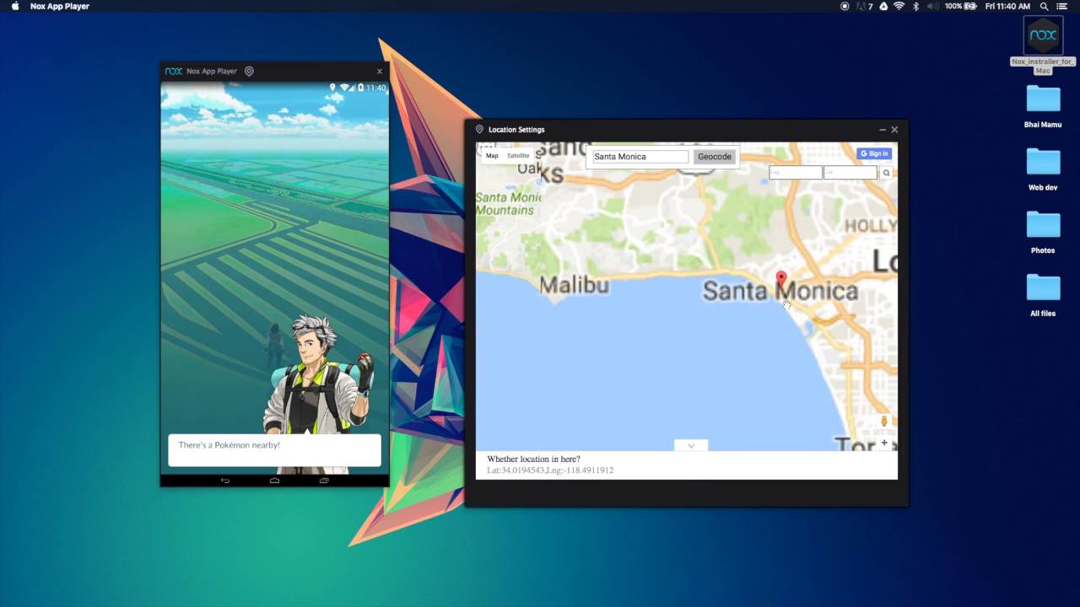
scroll(692, 308, up, 4)
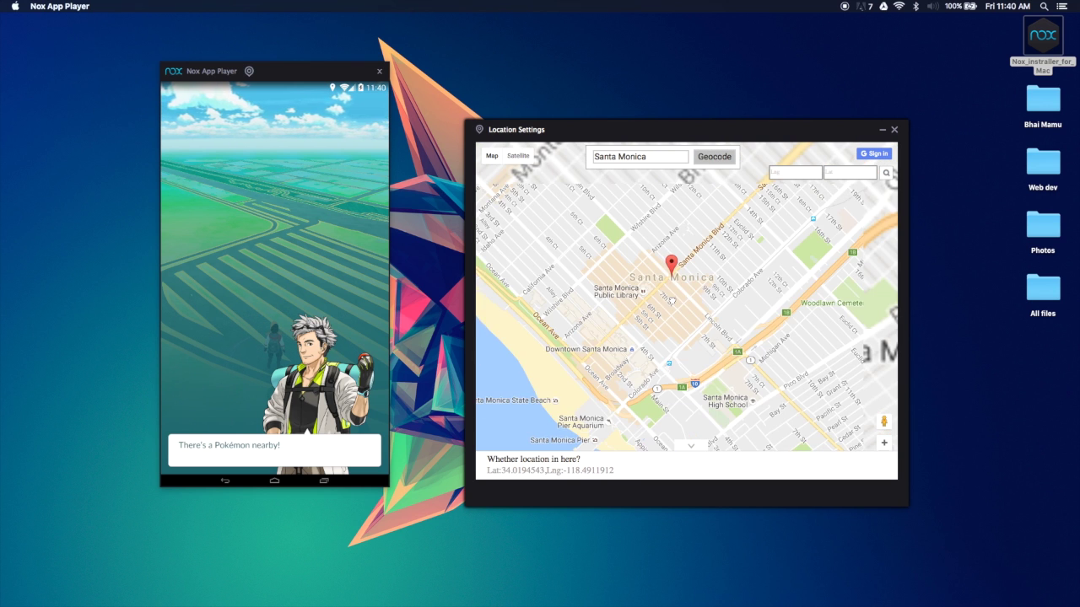
scroll(667, 301, up, 1)
scroll(662, 302, down, 1)
click(658, 301)
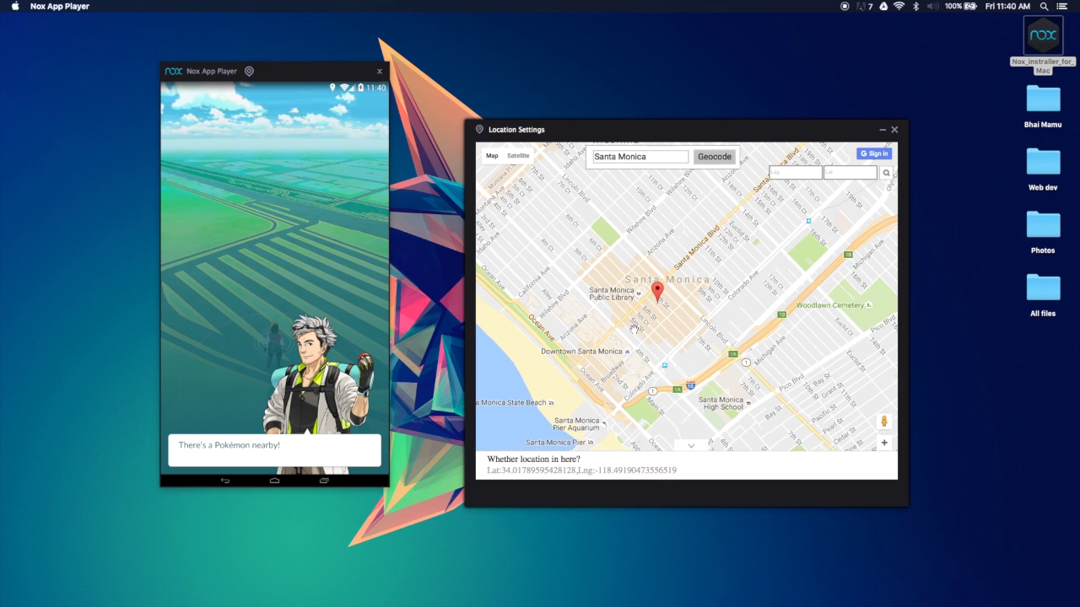
Move the location marker to the shore just north of Santa Monica Pier and confirm it as the emulator's location.
drag(641, 322, 668, 297)
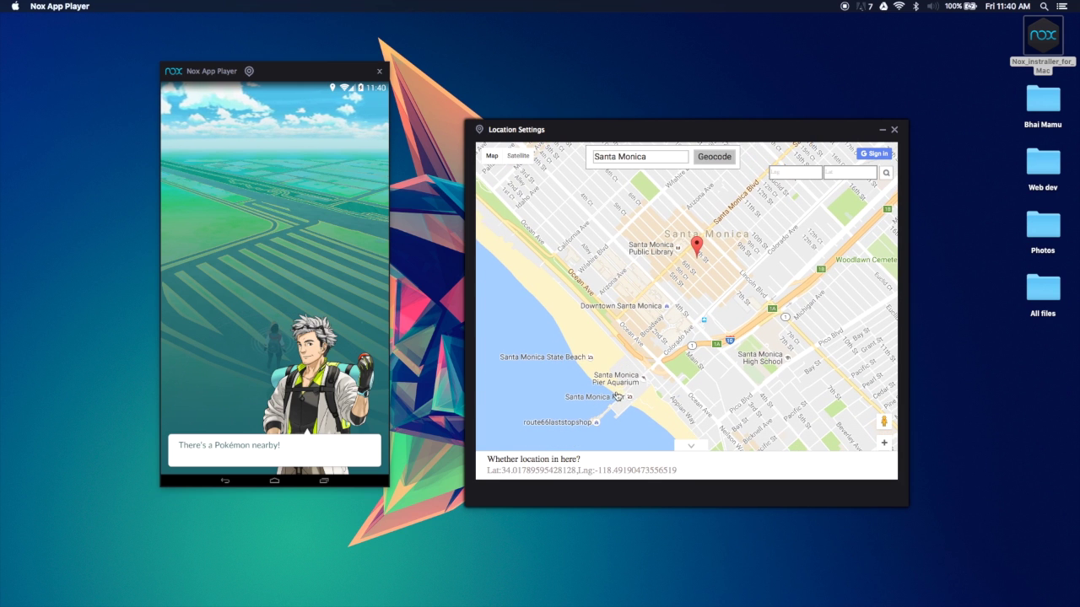
double_click(619, 390)
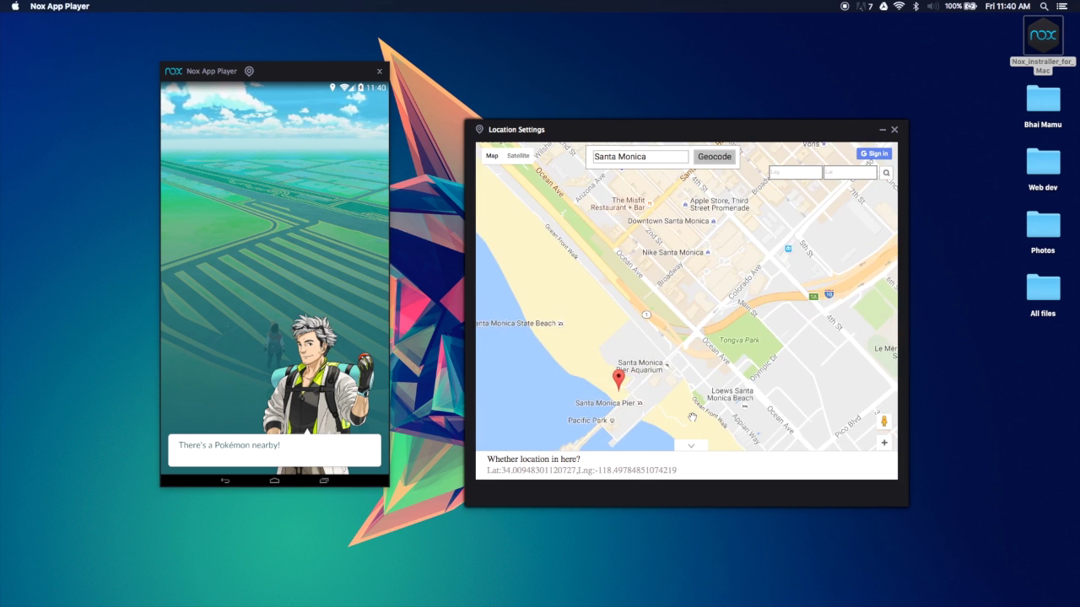
double_click(615, 388)
scroll(638, 404, down, 3)
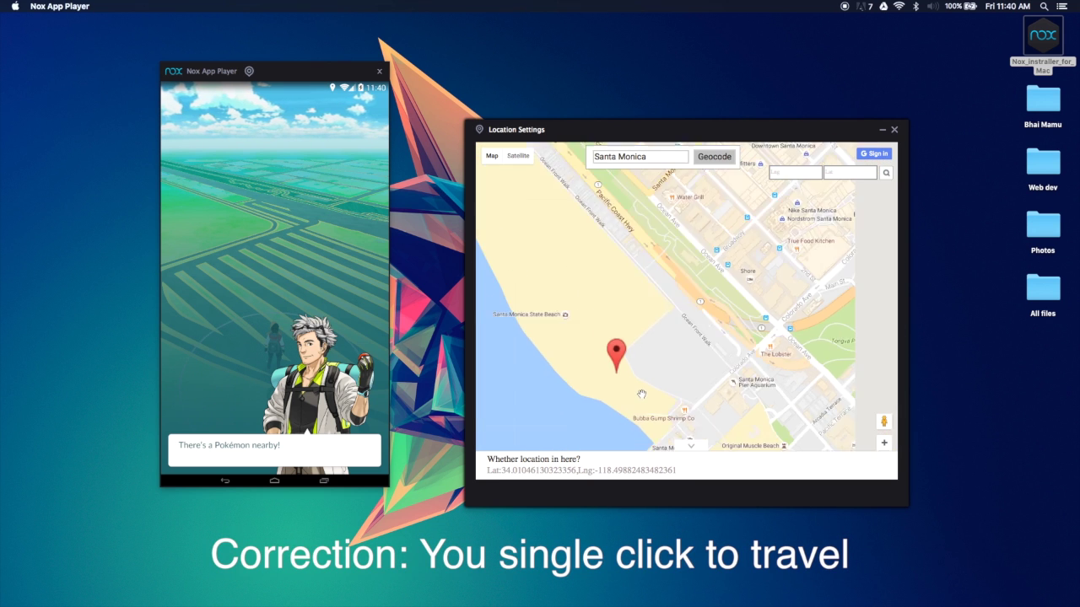
click(648, 415)
scroll(649, 413, up, 2)
scroll(649, 413, down, 2)
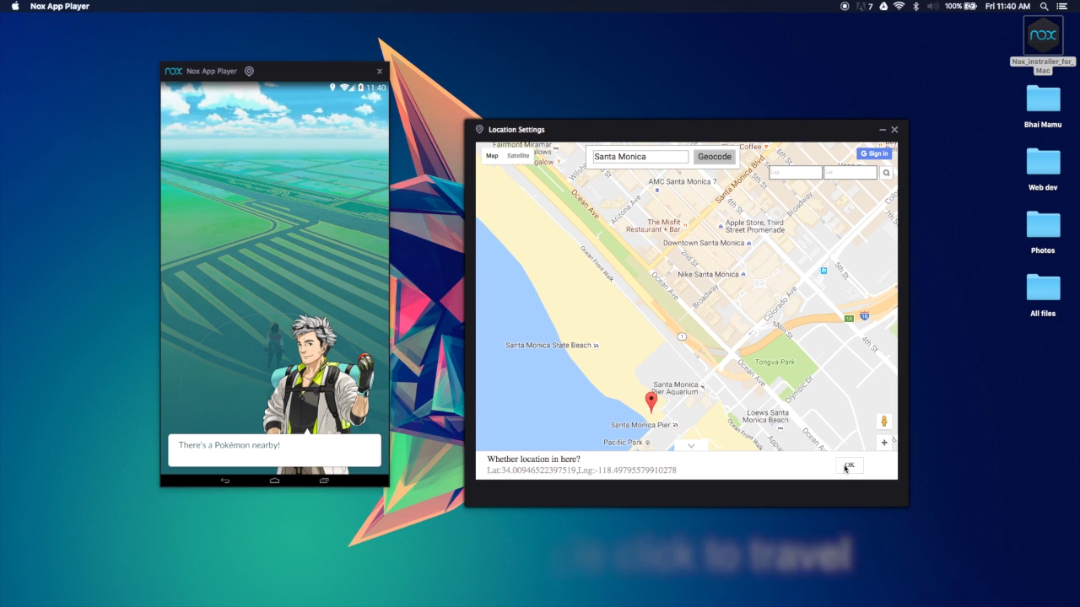
click(847, 467)
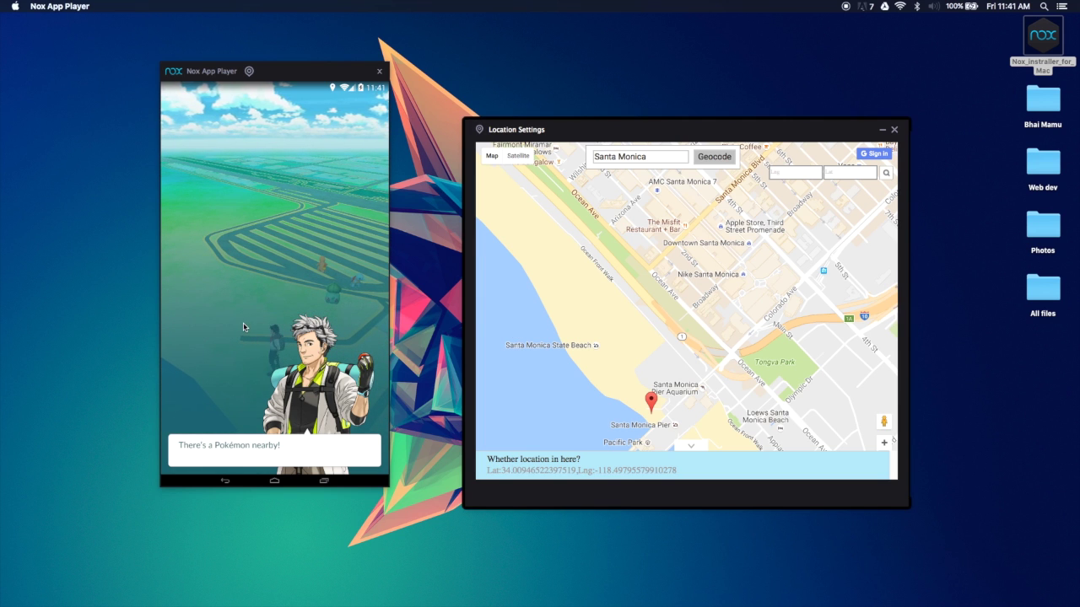
Finish the professor's Poké Ball dialogue and start the Charmander encounter, postponing camera use with Maybe Later.
click(270, 354)
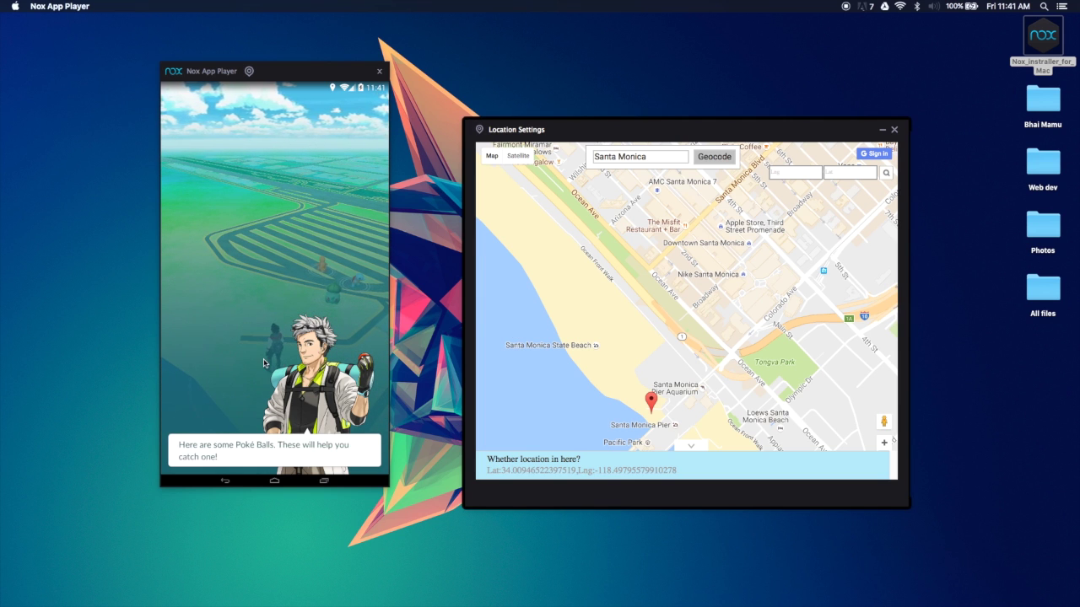
click(266, 363)
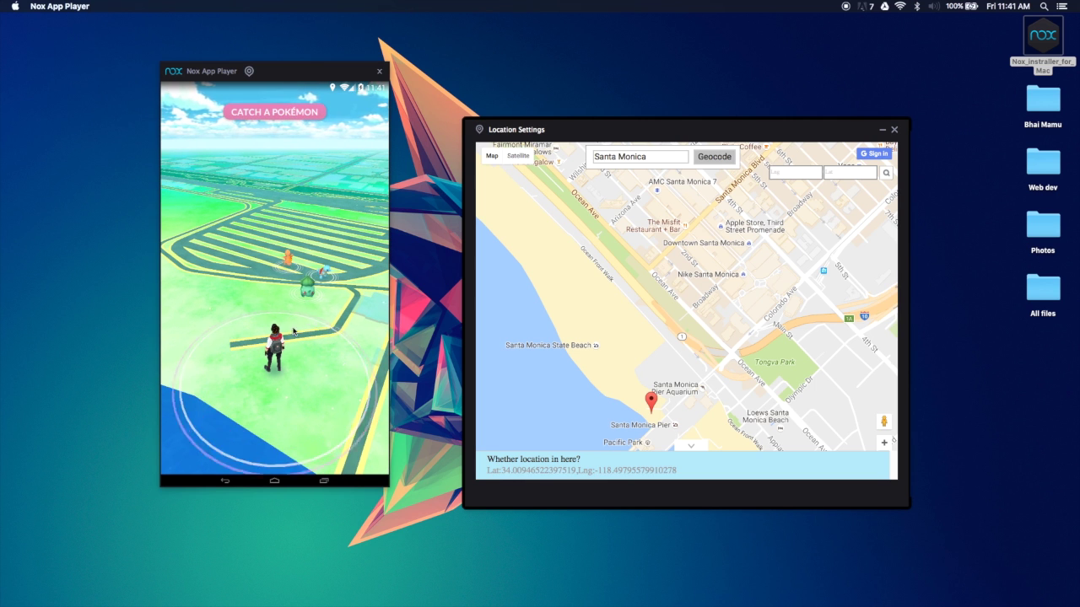
click(305, 288)
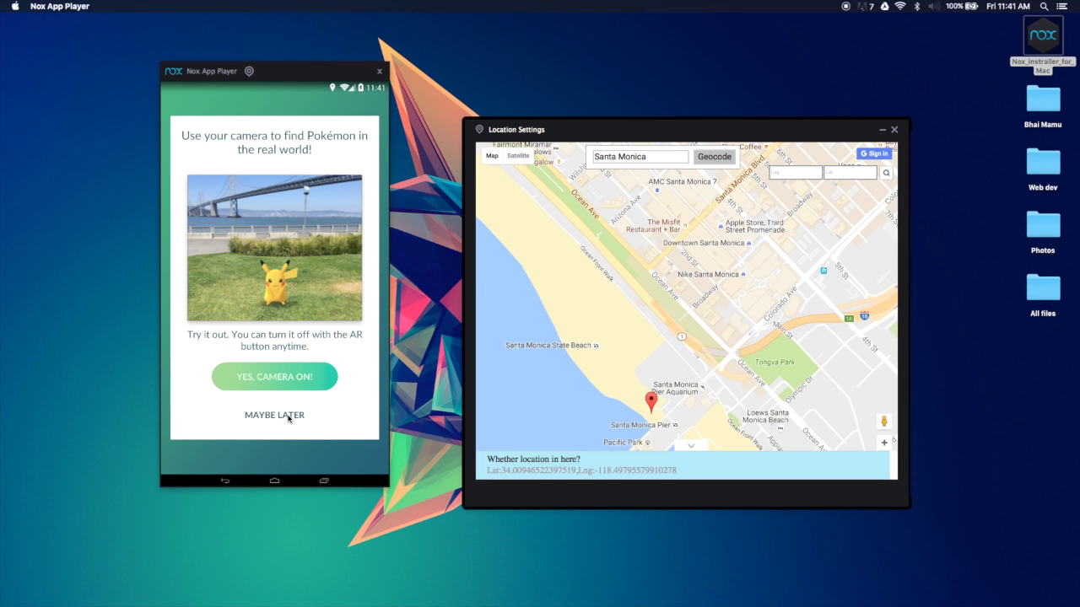
click(289, 415)
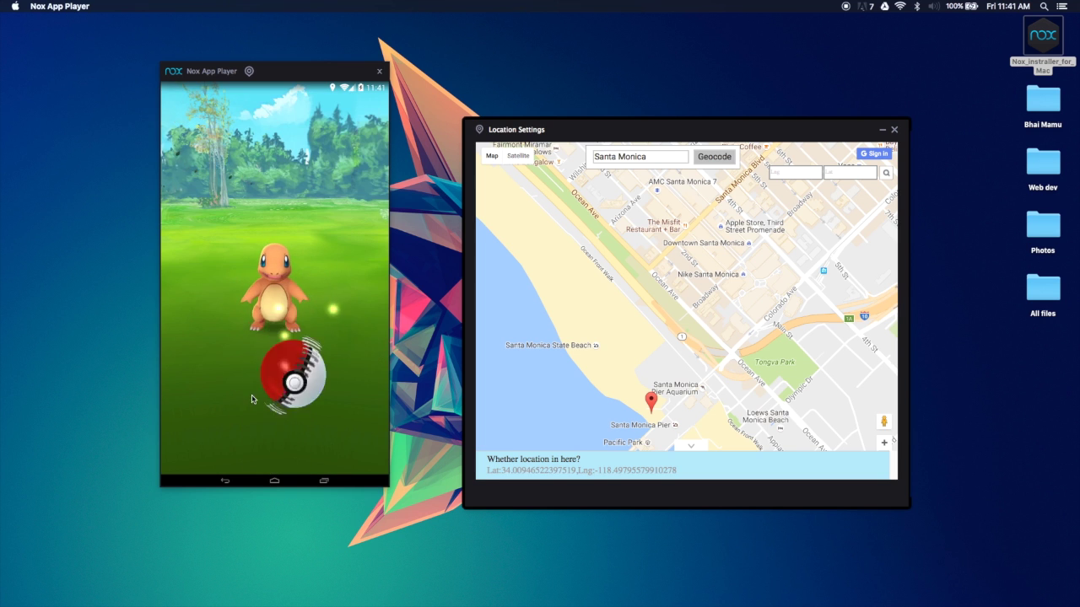
Catch Charmander by throwing Poké Balls, and continue through the reward and dialogue screens to the Trainer nickname form.
drag(237, 396, 277, 348)
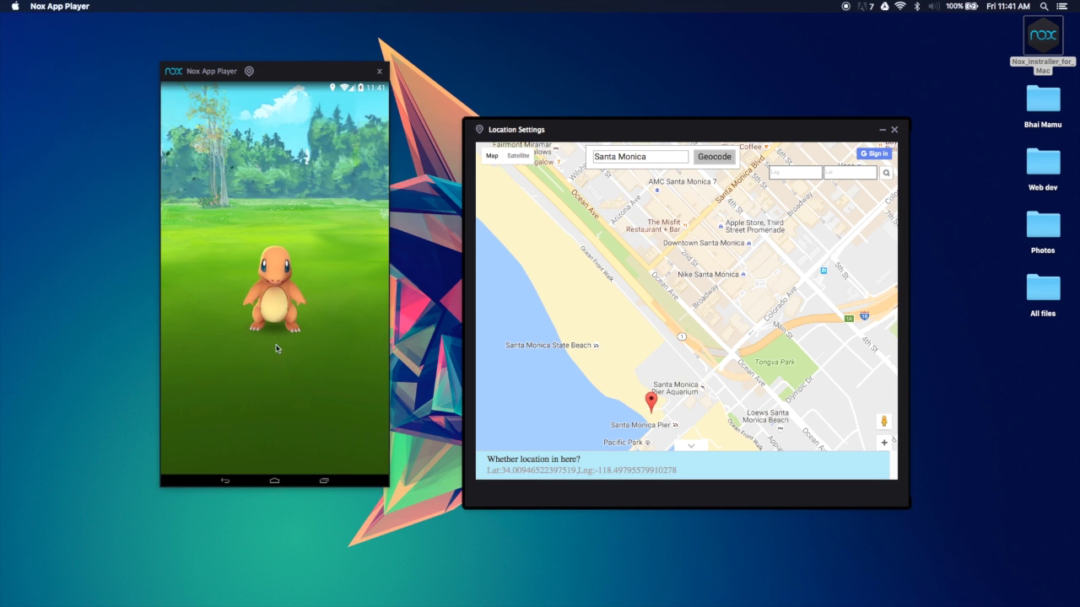
drag(282, 438, 205, 66)
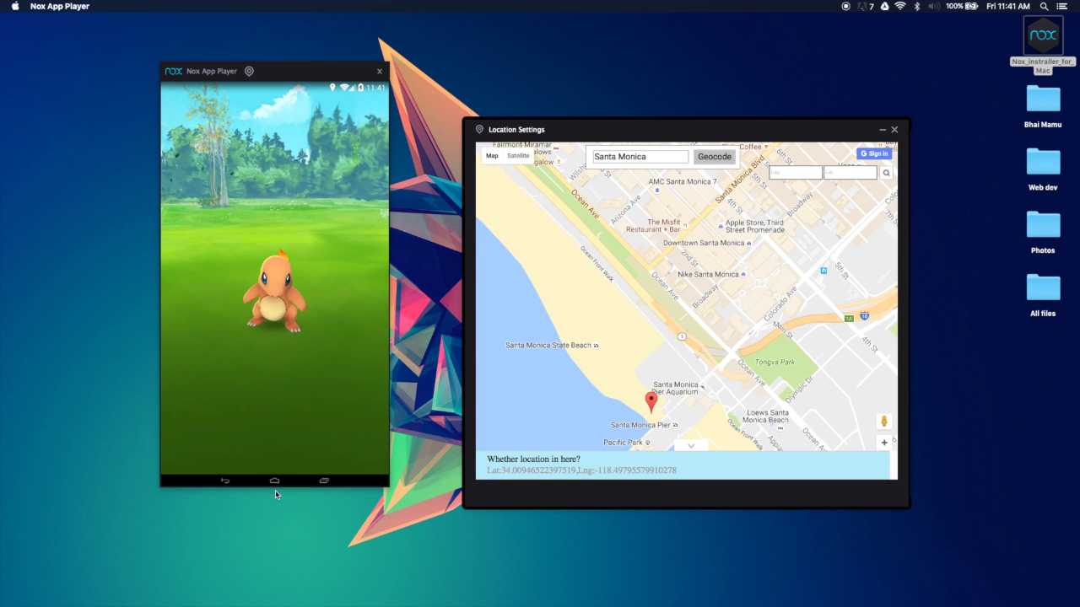
drag(271, 434, 264, 134)
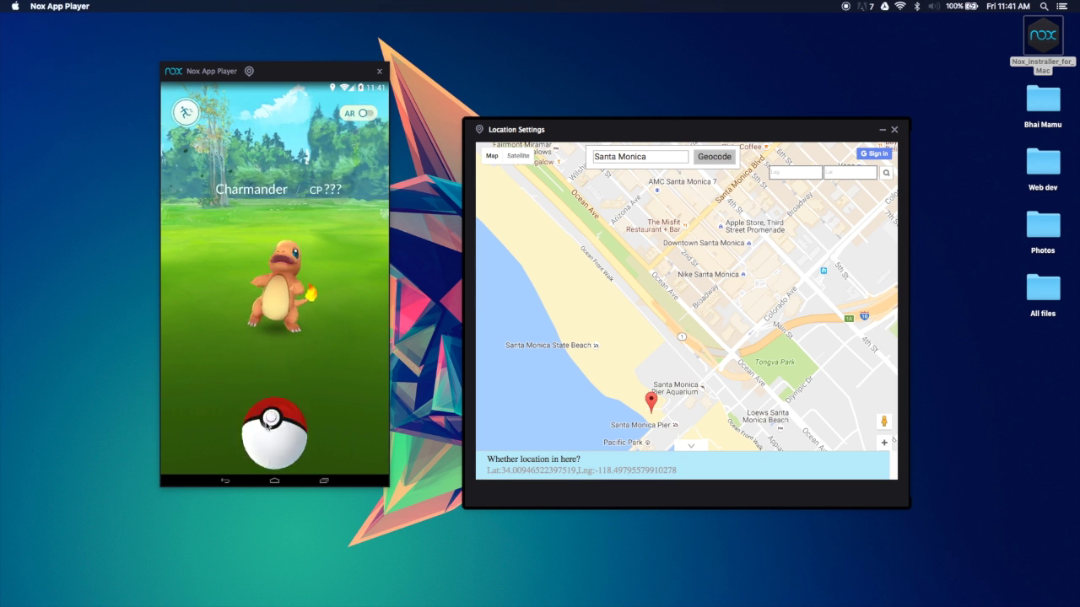
drag(271, 439, 270, 197)
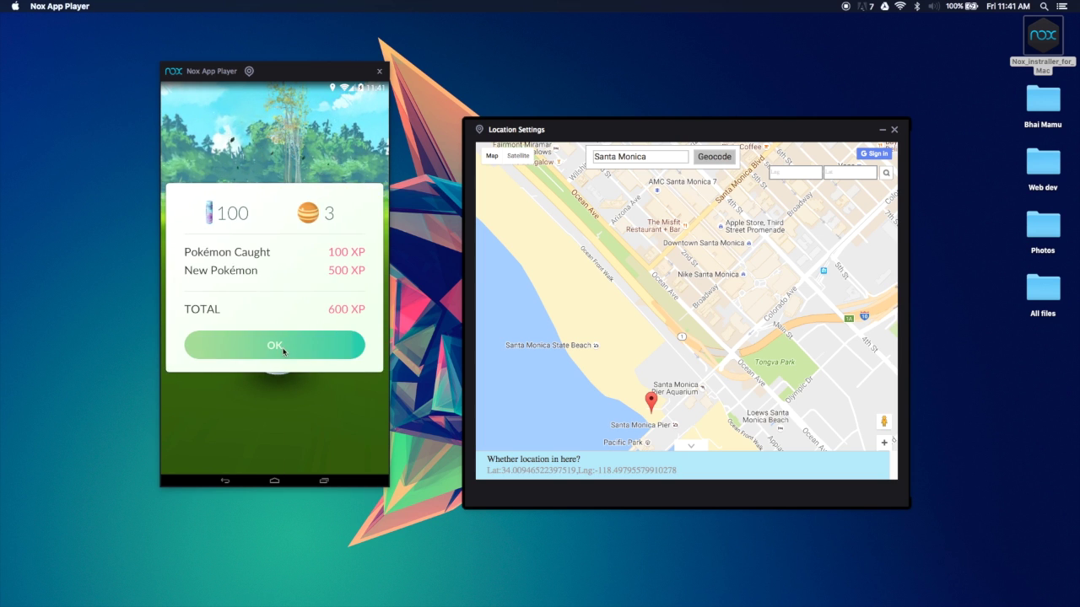
click(282, 348)
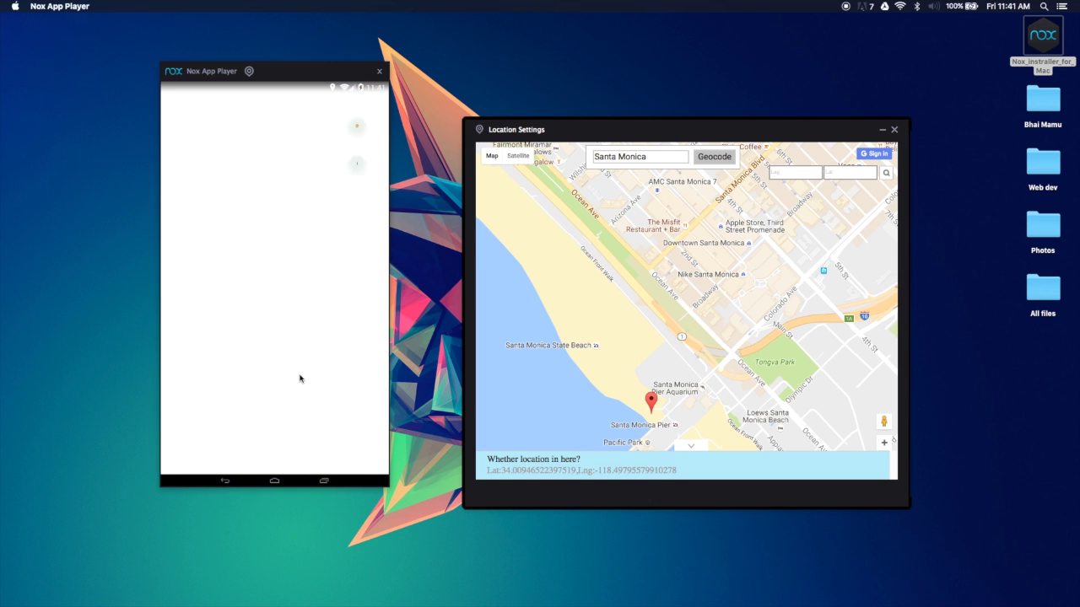
click(276, 445)
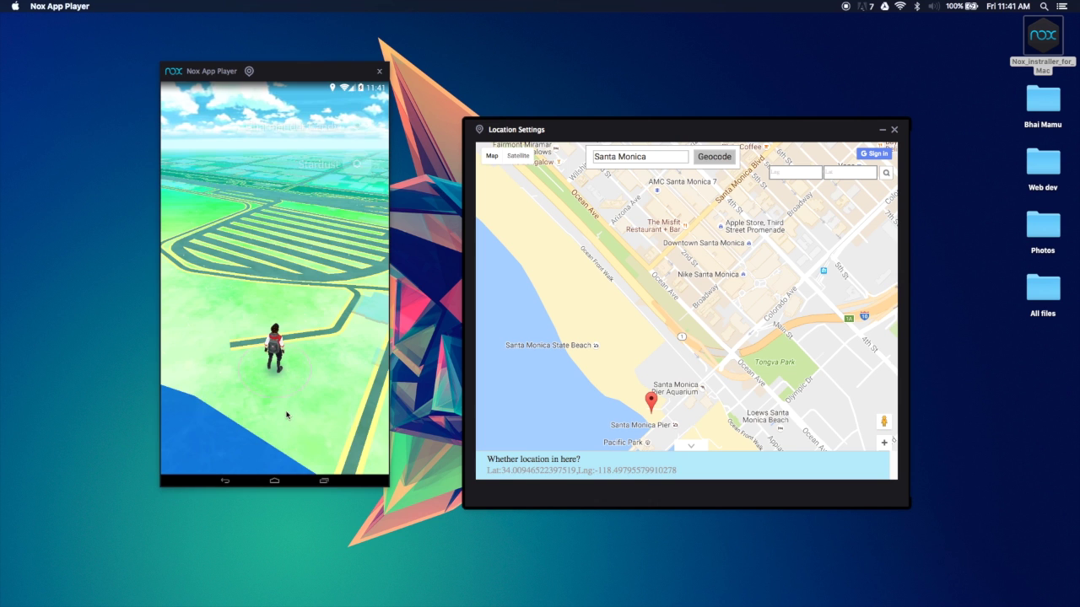
click(304, 321)
click(311, 411)
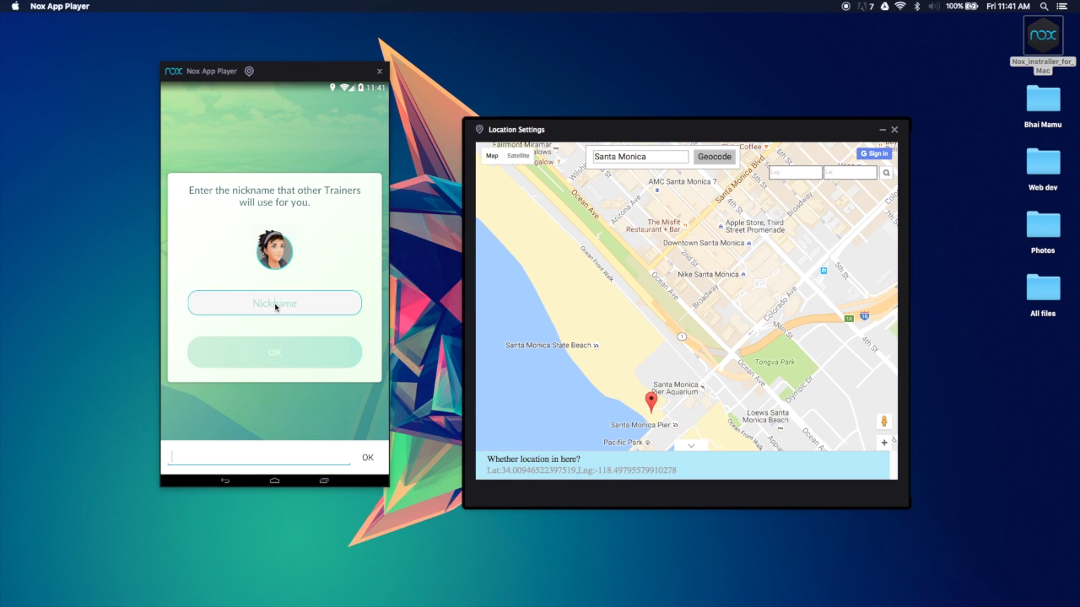
Try to register "YouTube" as the Trainer nickname and confirm the choice.
click(276, 306)
text(YouTube)
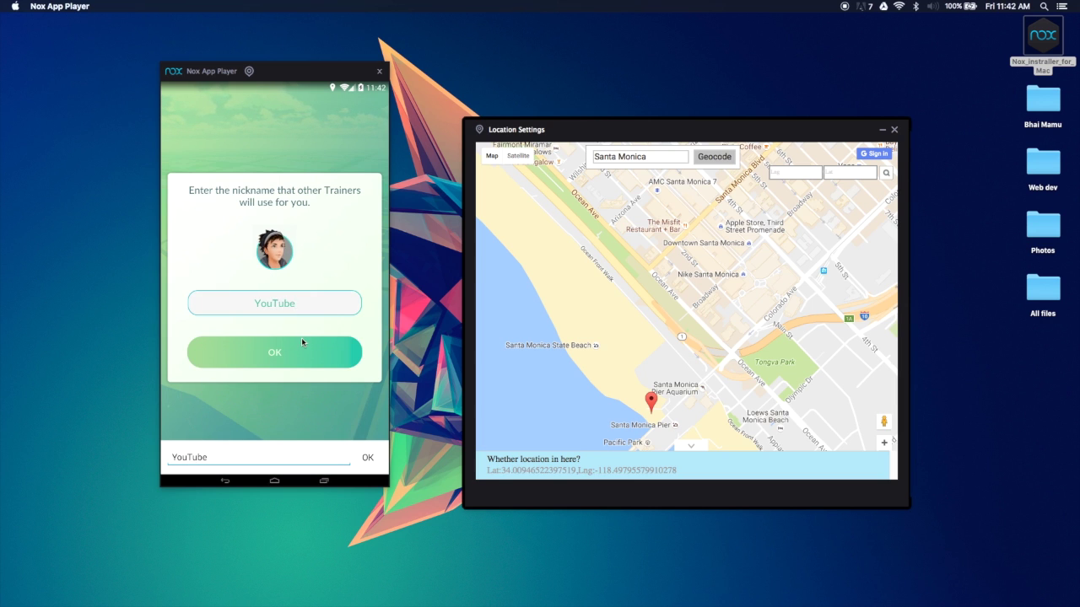
key(Return)
click(311, 353)
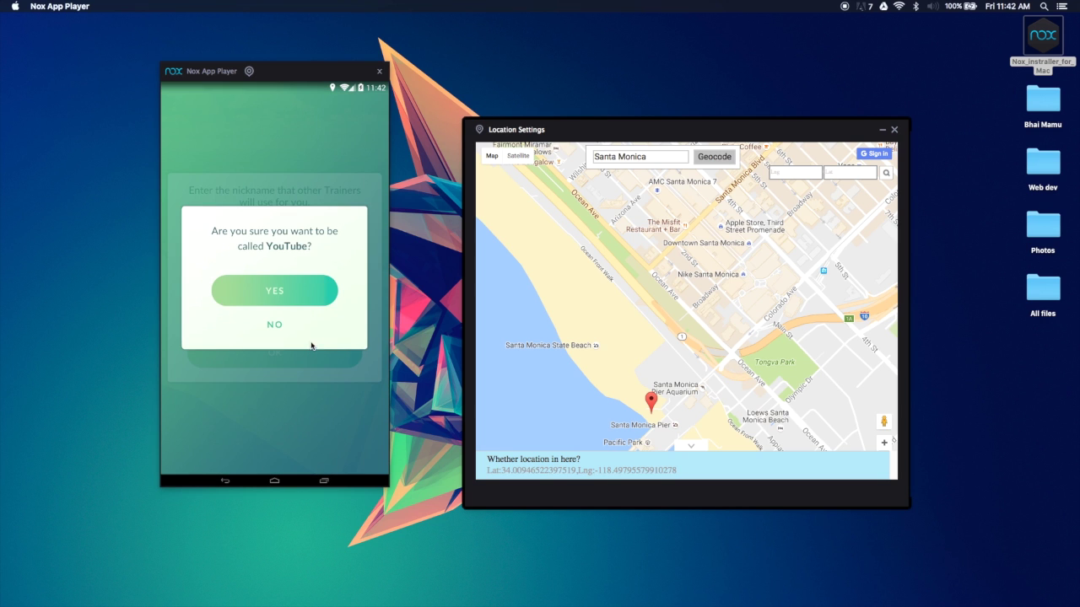
click(300, 292)
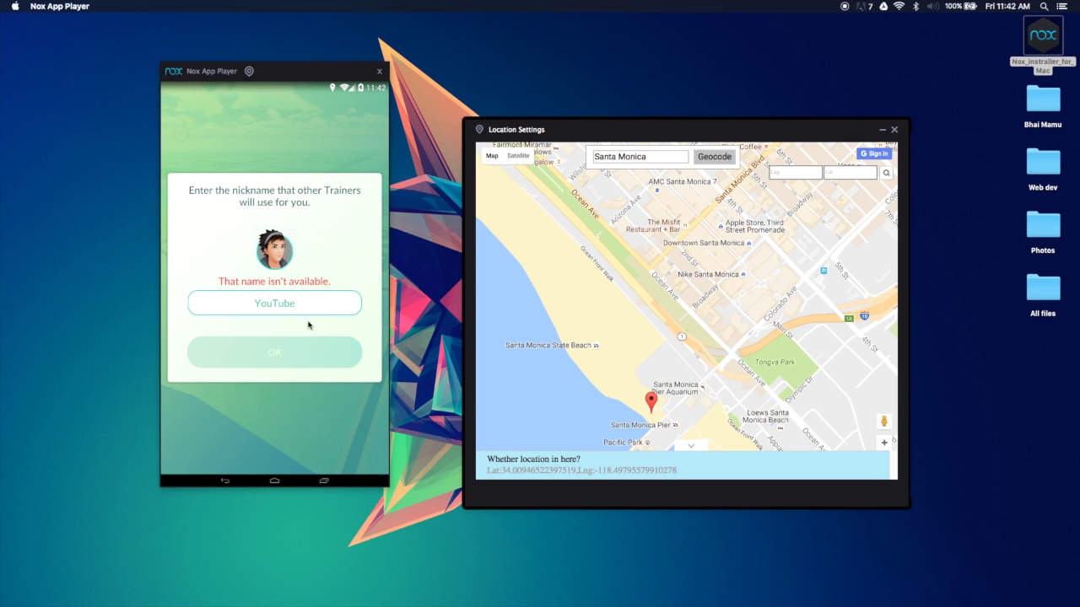
click(310, 307)
key(BackSpace)
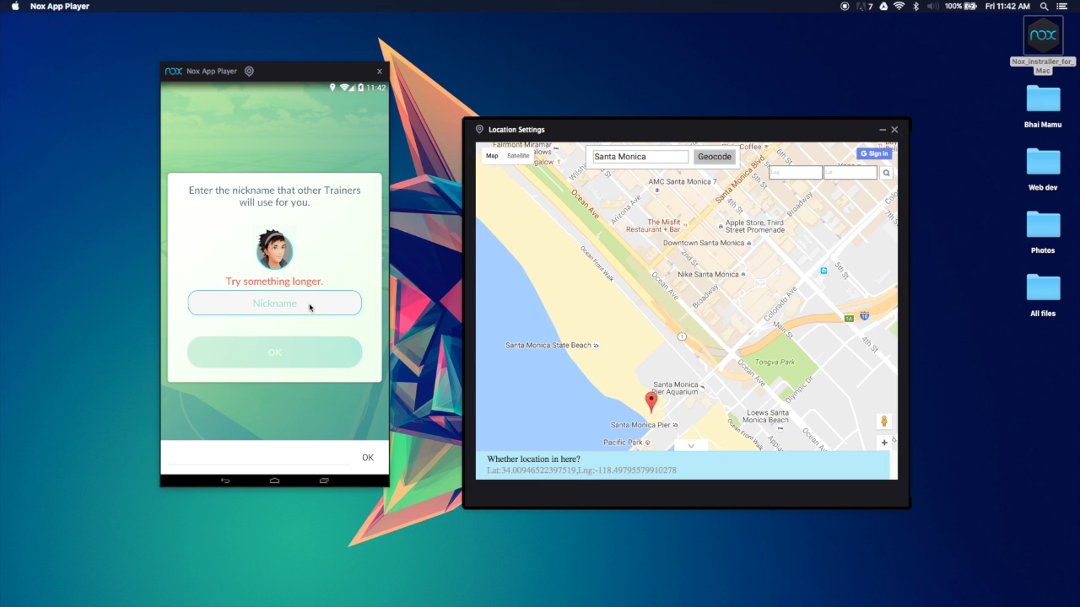
click(310, 307)
text(Nicknm)
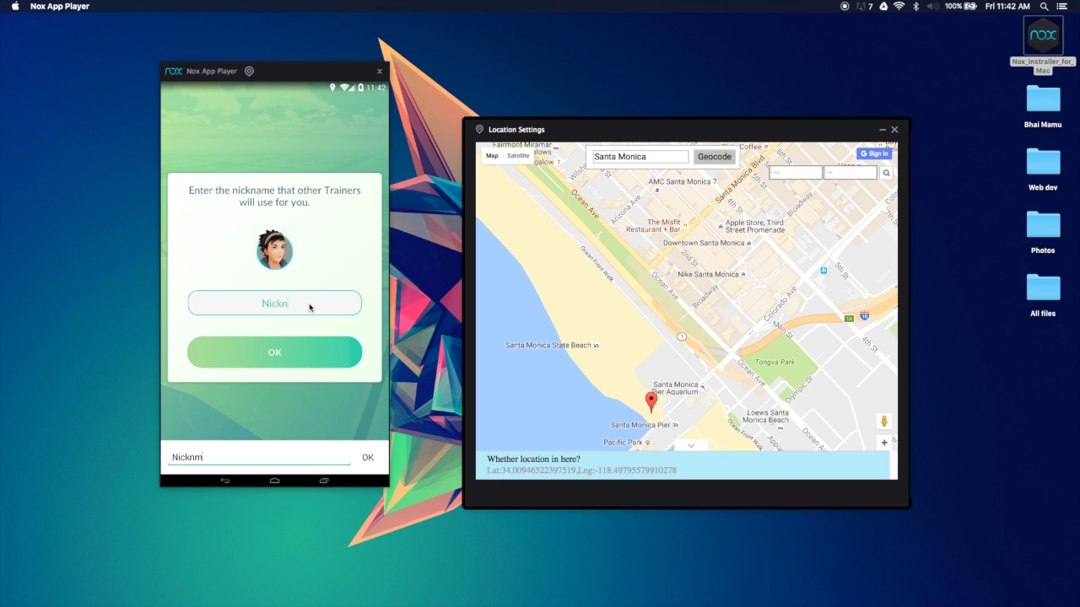
text(r)
text(e)
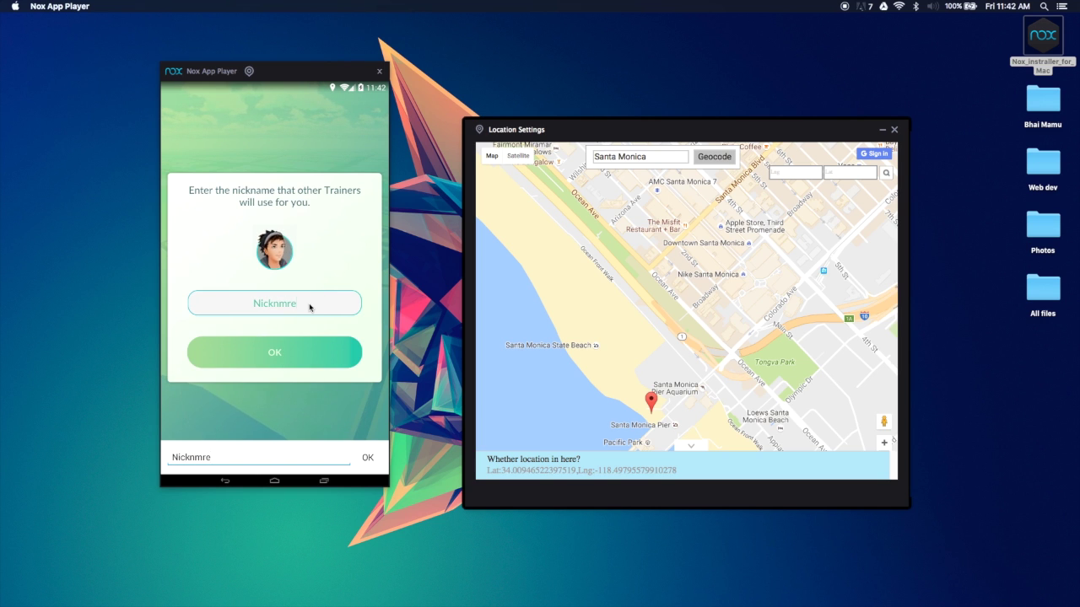
key(BackSpace)
key(BackSpace)
key(BackSpace)
key(BackSpace)
key(BackSpace)
key(BackSpace)
text(Nicknm)
key(BackSpace)
key(BackSpace)
key(BackSpace)
key(BackSpace)
key(BackSpace)
key(BackSpace)
text(Nickn)
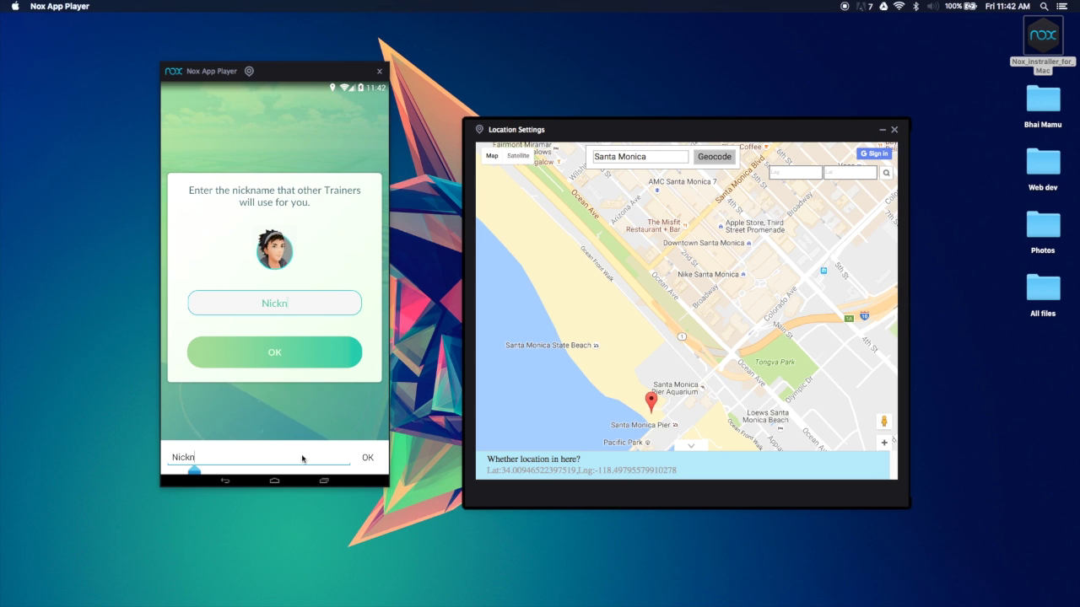
key(BackSpace)
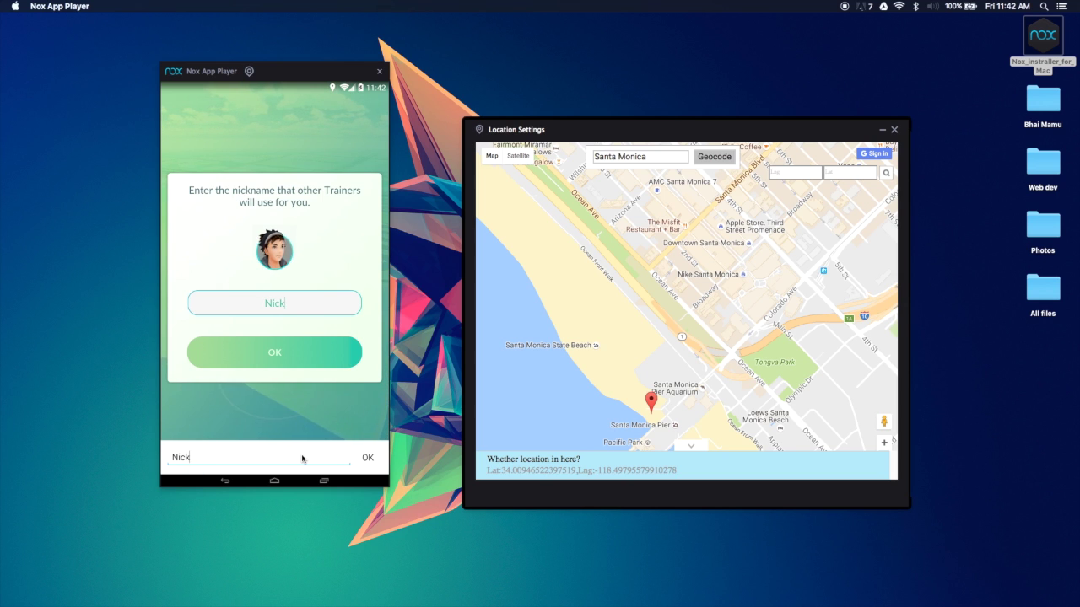
text(enb)
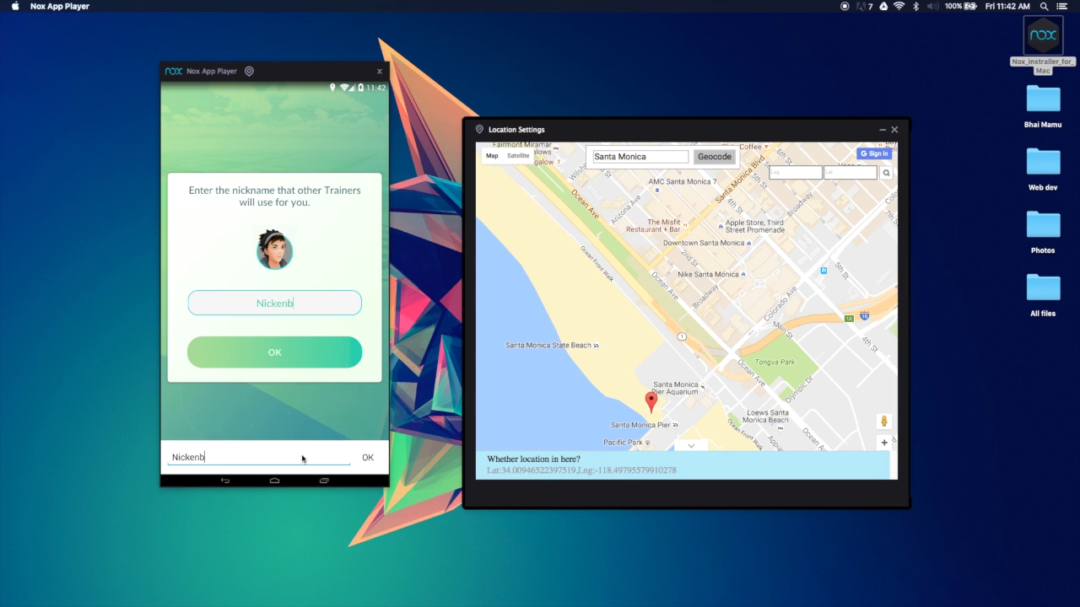
key(BackSpace)
key(BackSpace)
key(BackSpace)
key(BackSpace)
key(BackSpace)
key(BackSpace)
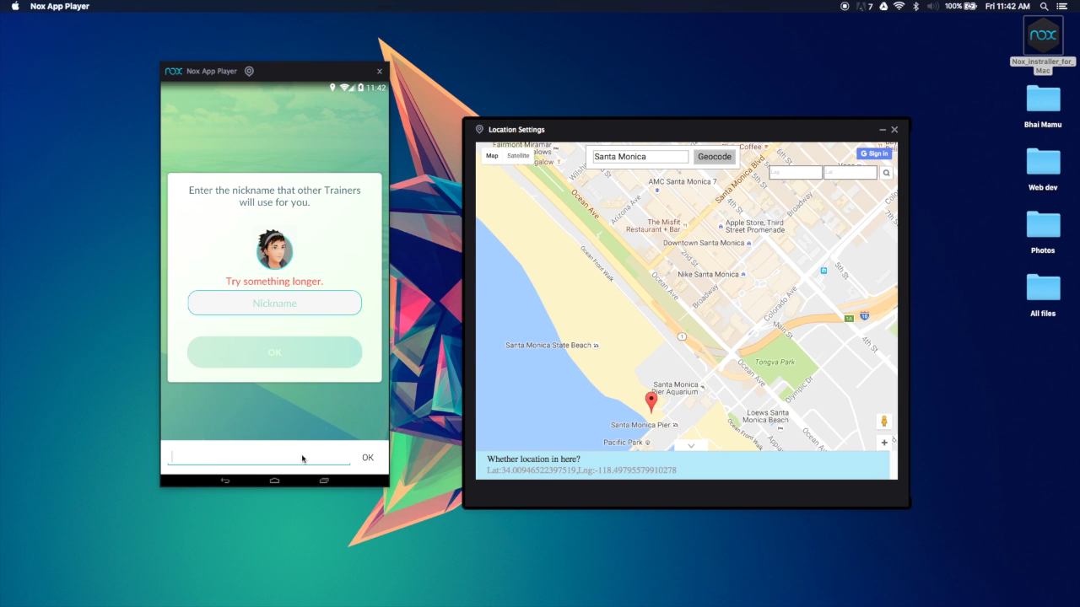
text(Inigo)
key(BackSpace)
key(BackSpace)
key(BackSpace)
key(BackSpace)
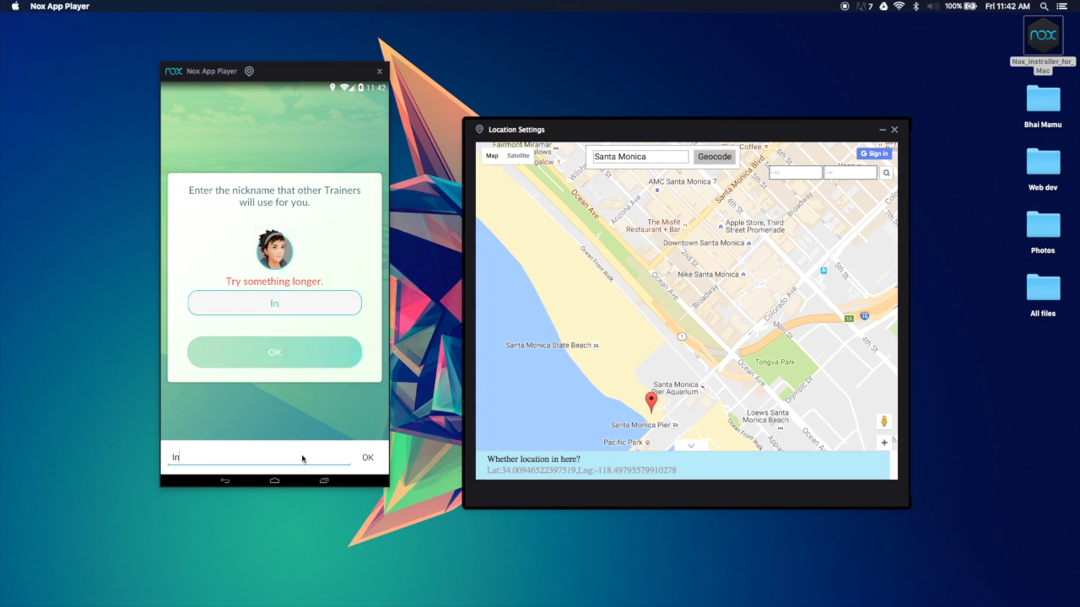
text(nigo)
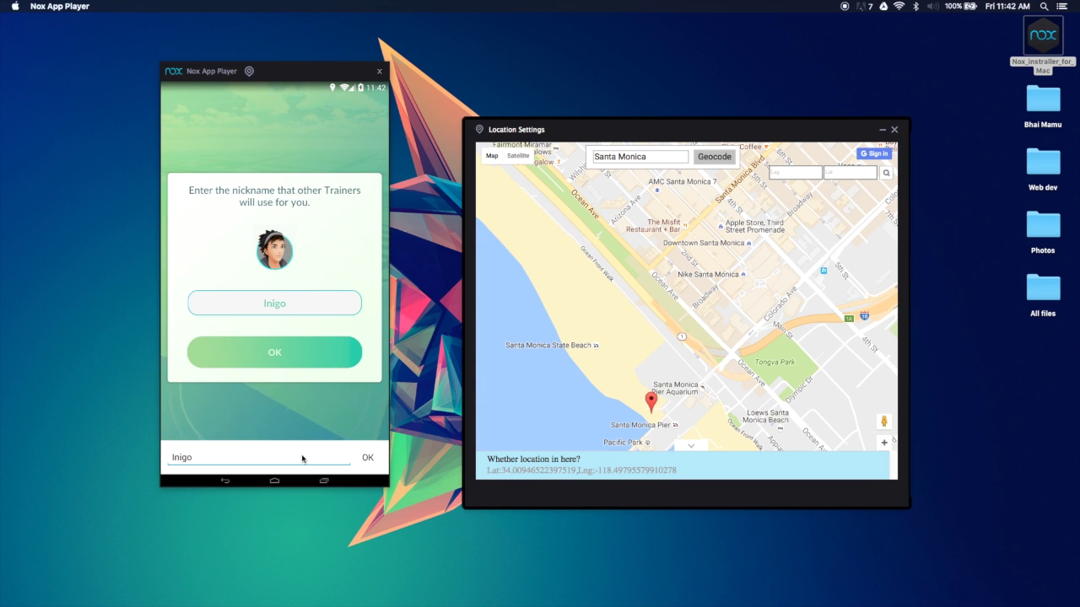
key(BackSpace)
key(BackSpace)
key(BackSpace)
key(BackSpace)
key(BackSpace)
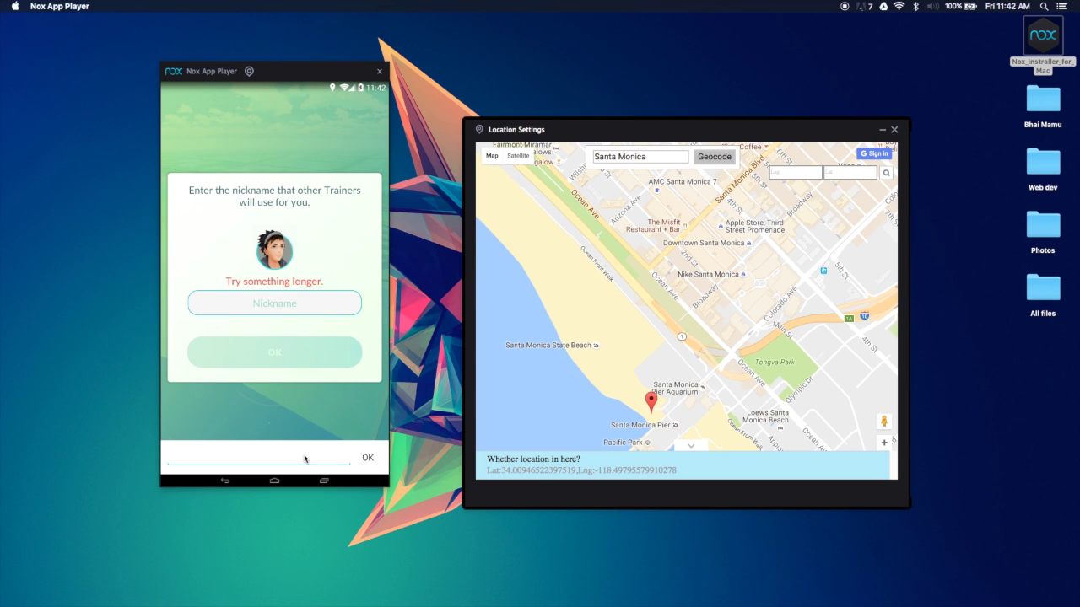
Try to register "Qerty" as the Trainer nickname and confirm the choice.
click(295, 309)
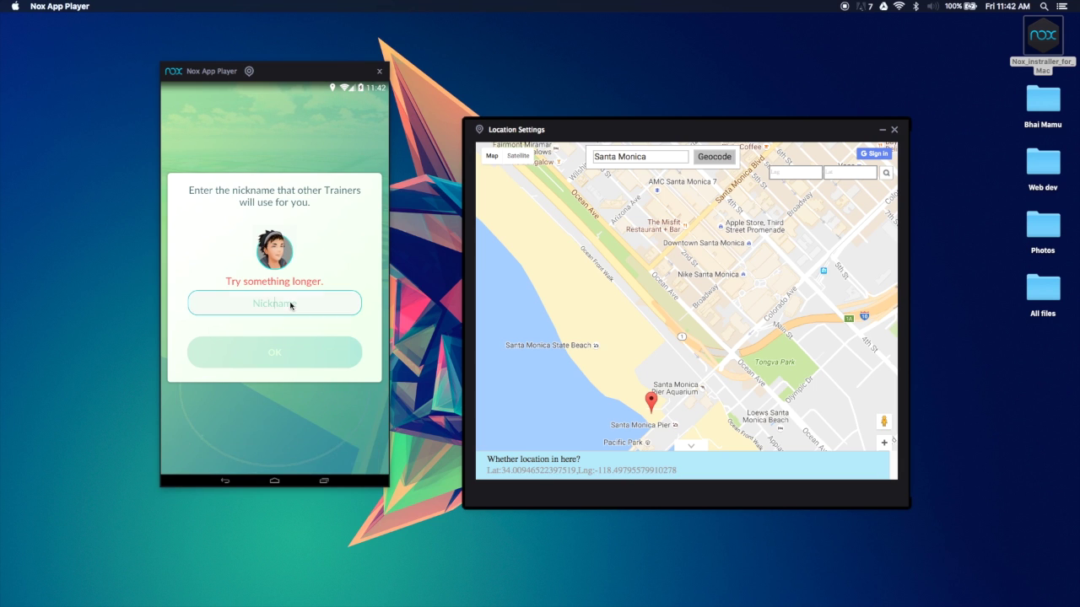
text(Qerty)
key(Return)
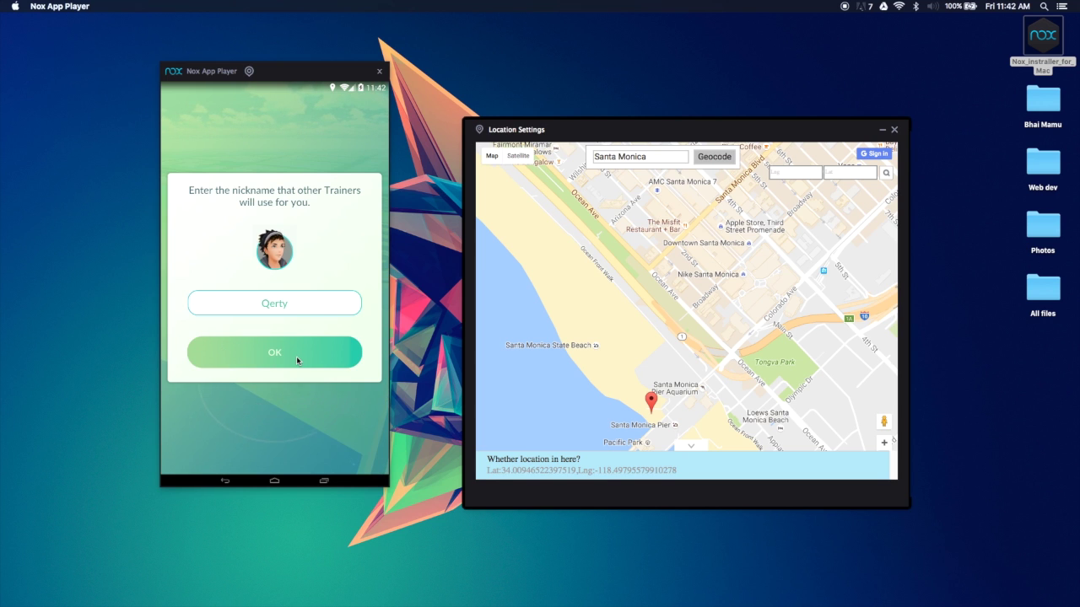
click(296, 356)
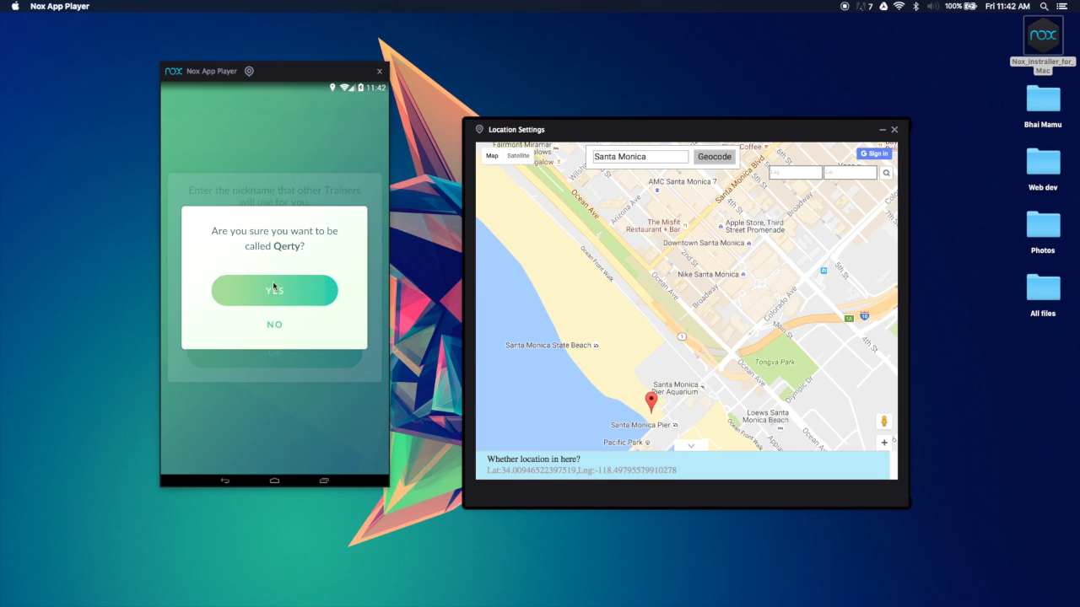
click(273, 287)
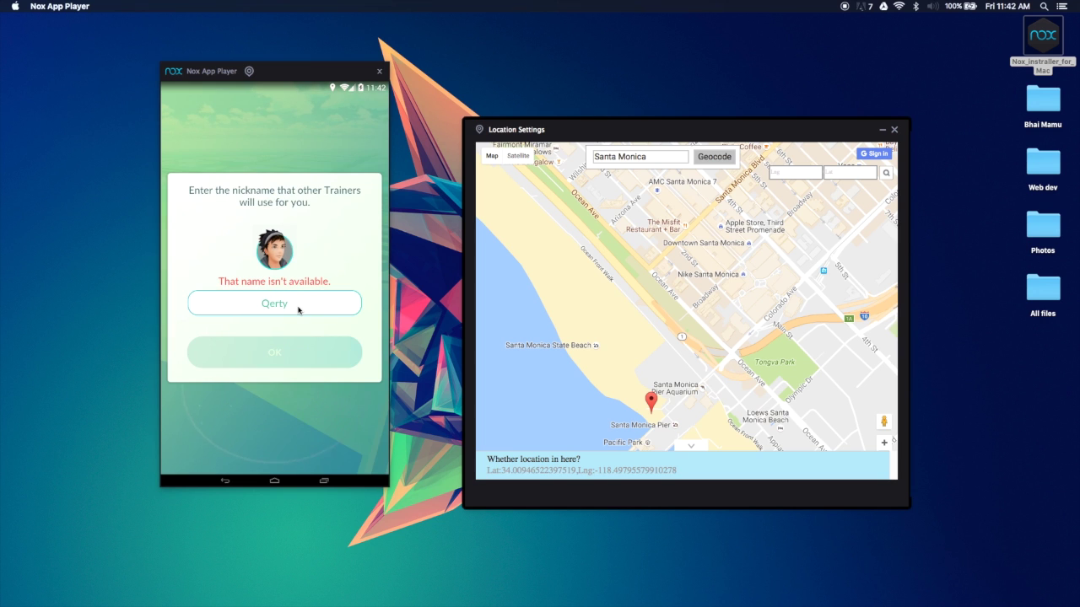
Replace the rejected nickname with "bhiverkvfnbekj" and confirm it as the Trainer nickname.
click(298, 309)
key(BackSpace)
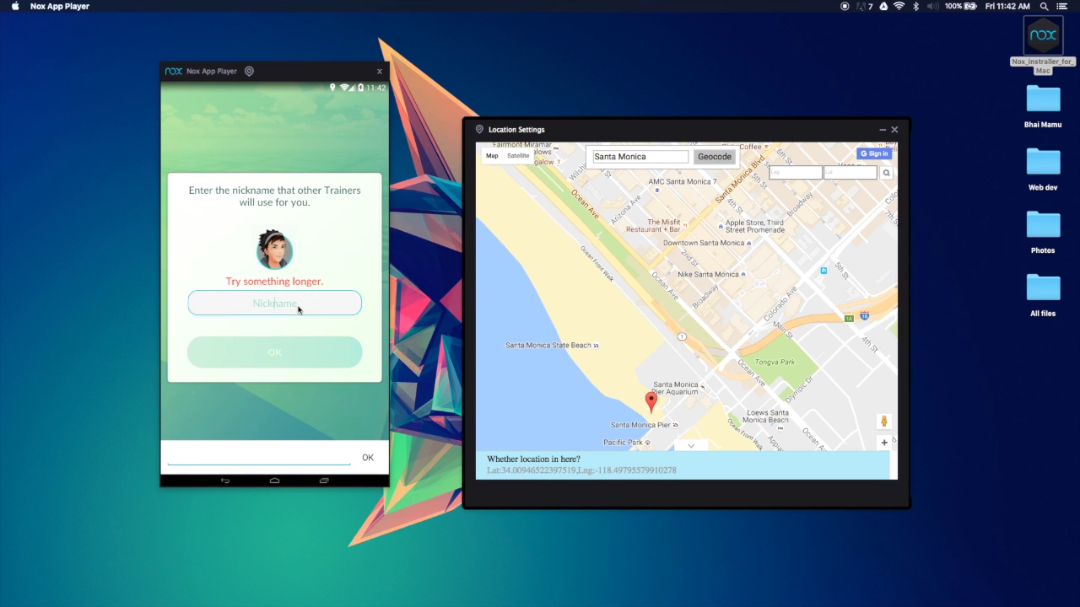
text(bhiverkvfnbekj)
click(305, 358)
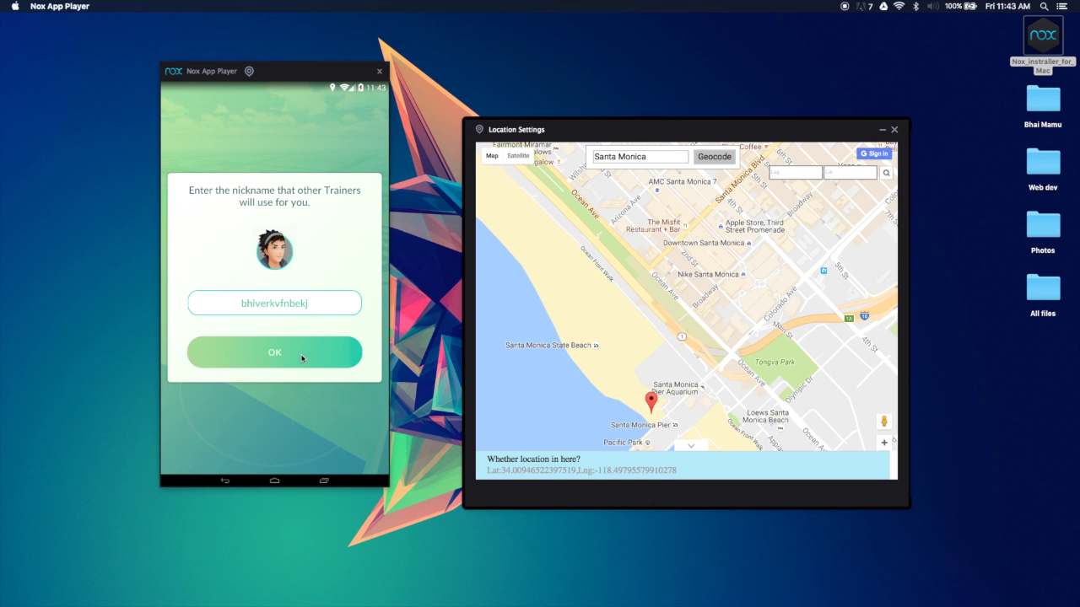
click(304, 358)
click(276, 304)
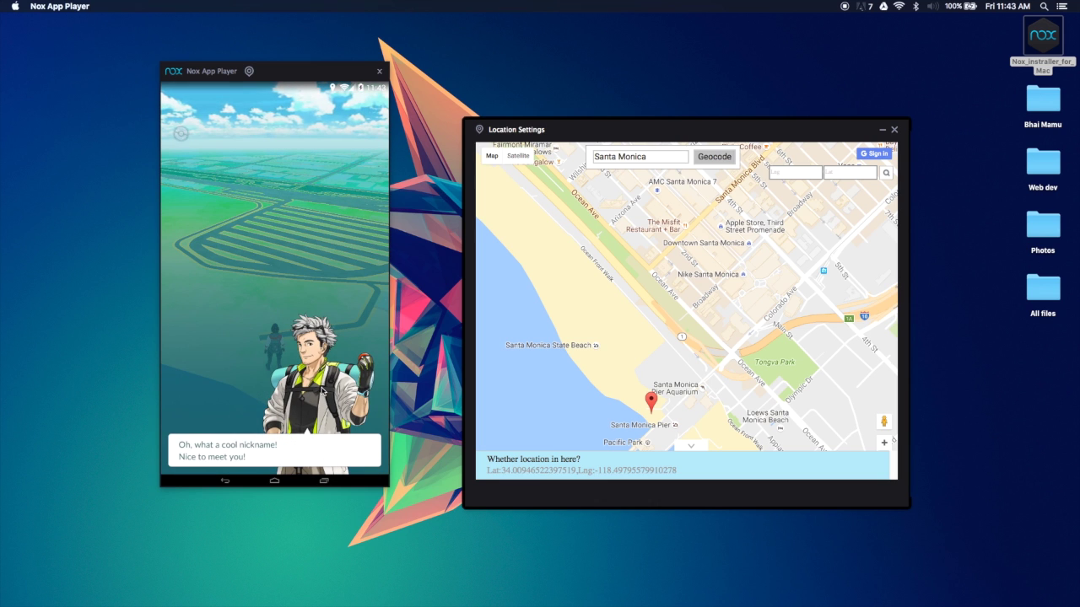
Continue through the professor's PokéStop dialogue and accept the walking prompt with Let's Go.
click(287, 378)
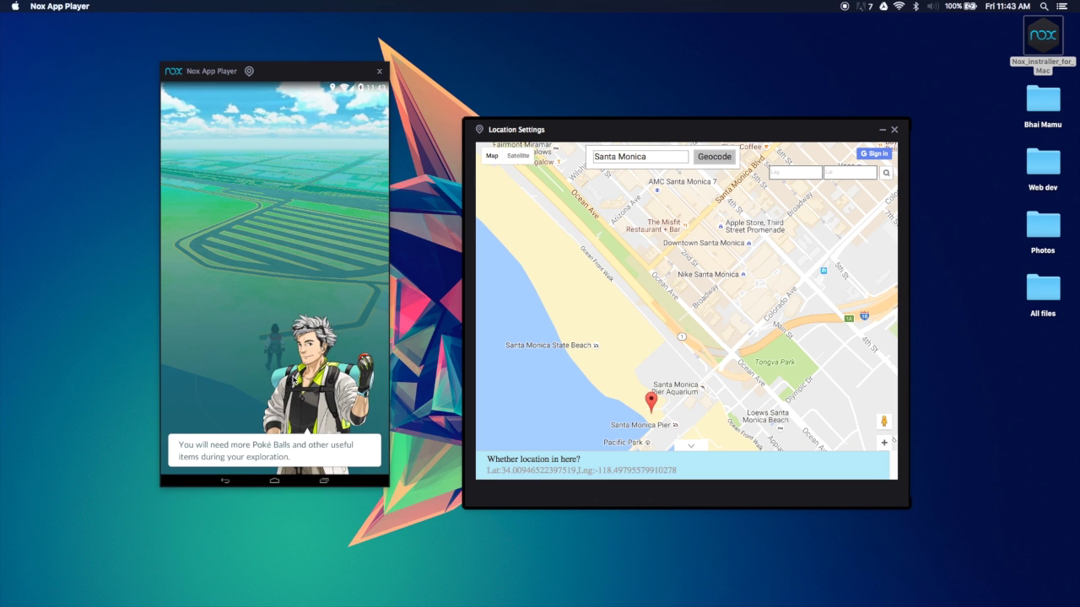
click(288, 378)
click(302, 404)
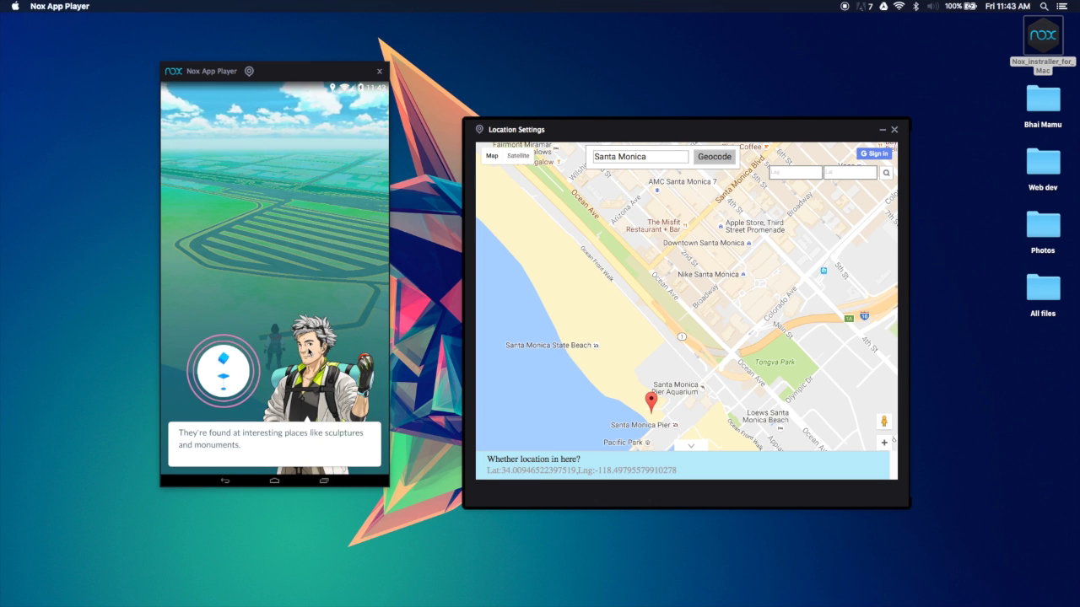
click(306, 380)
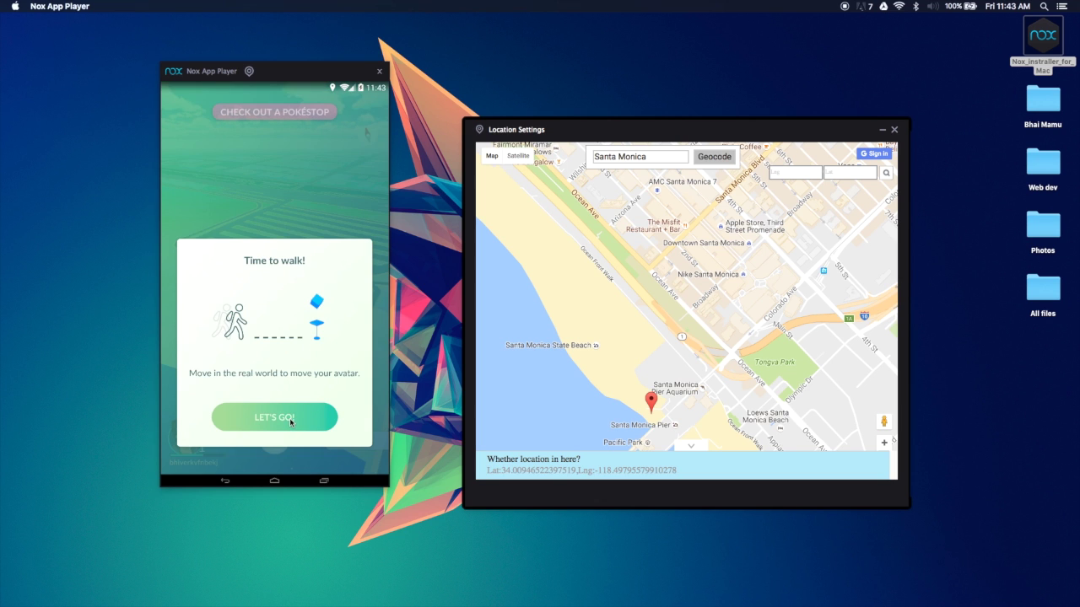
click(290, 422)
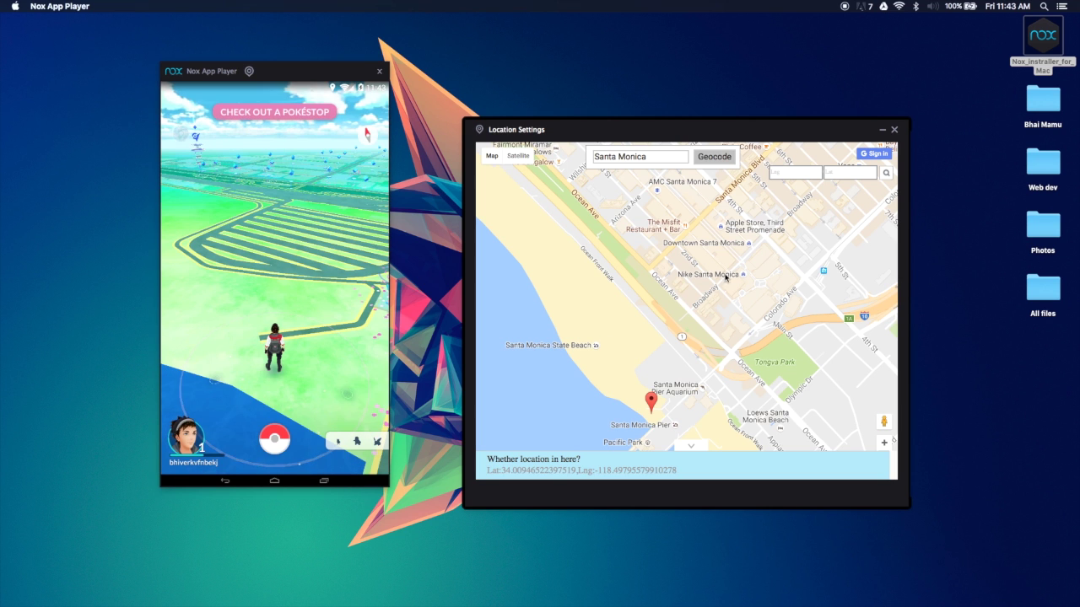
Move the location marker slightly east beside Bubba Gump Shrimp Co near Santa Monica Pier and confirm it as the emulator's location.
scroll(700, 402, up, 3)
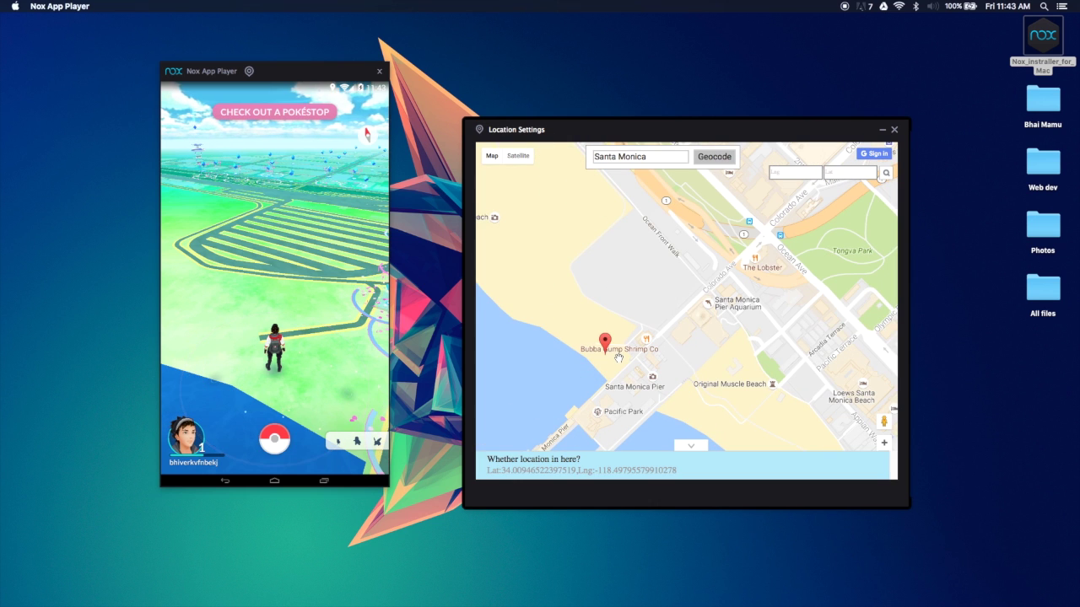
click(619, 353)
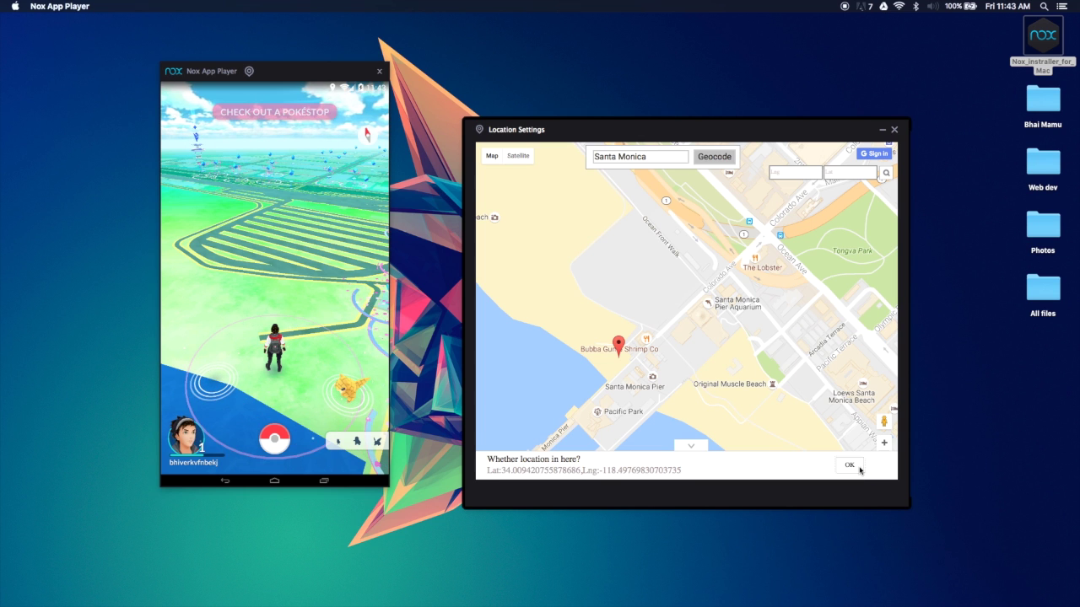
click(859, 469)
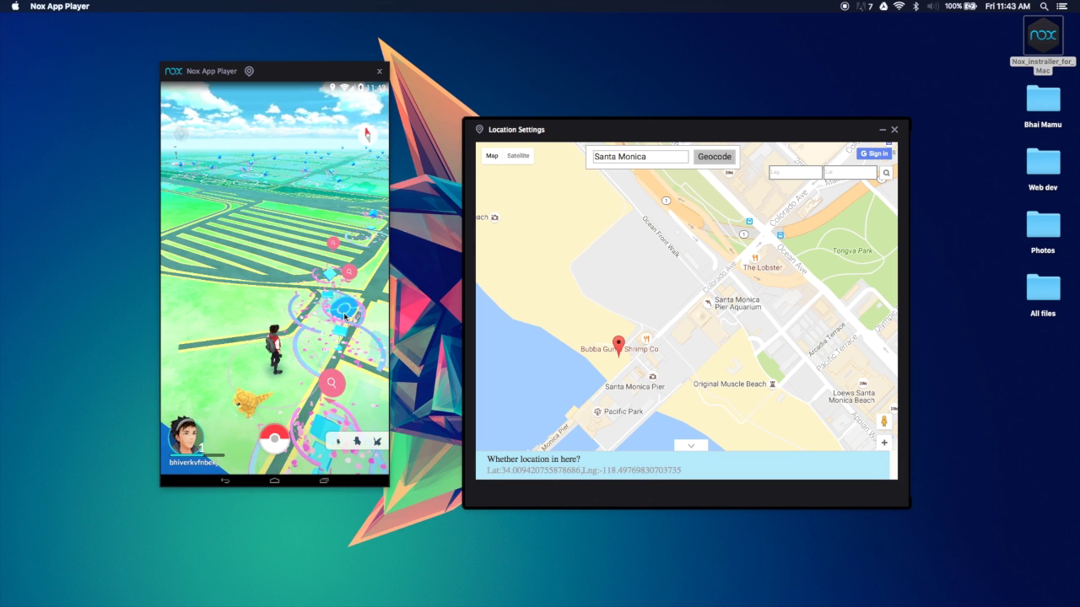
Spin the End of Route 66 PokéStop to collect its items, and check the nearby Pokémon Sightings list.
click(344, 313)
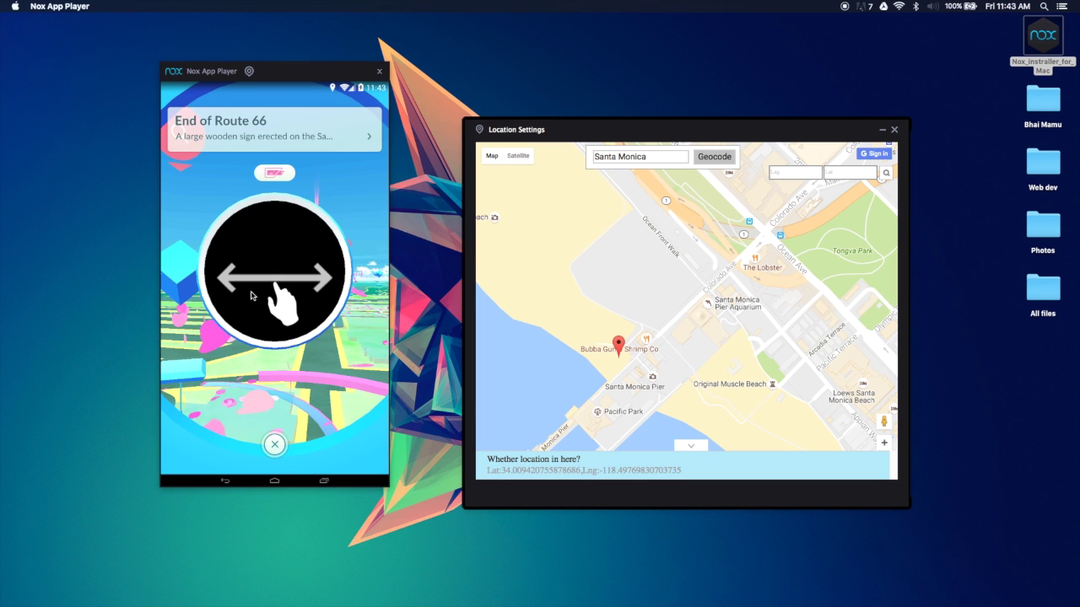
drag(185, 287, 345, 279)
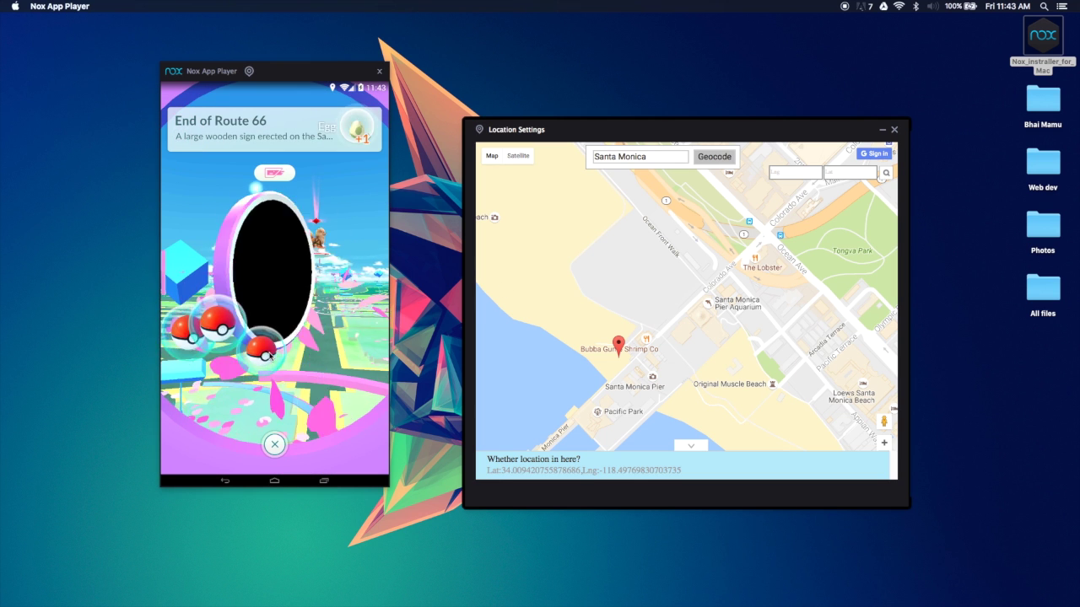
click(275, 445)
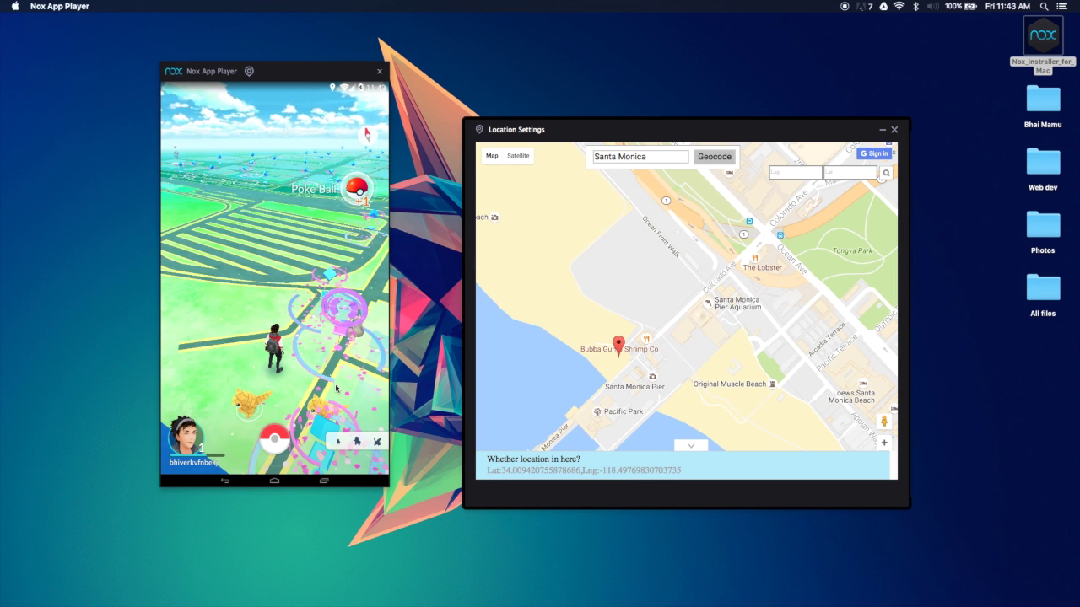
click(338, 438)
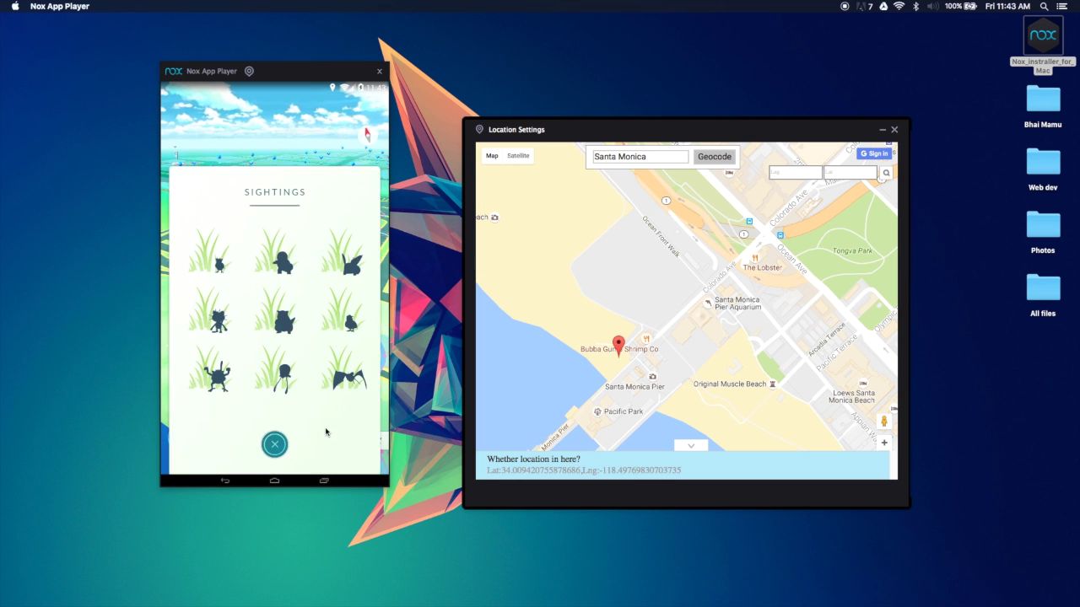
click(275, 444)
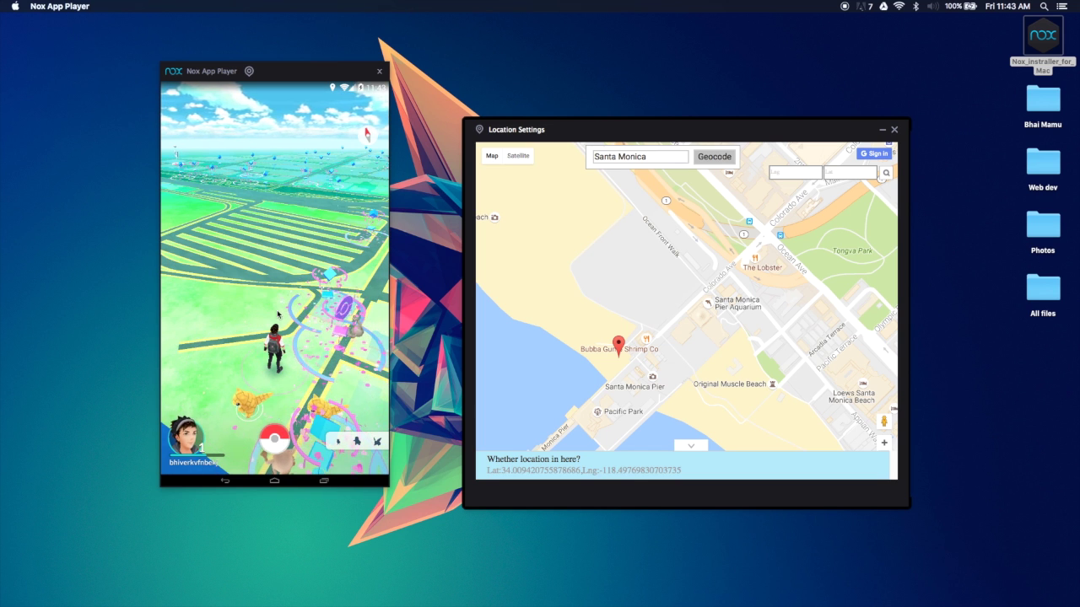
Move the location marker slightly northeast to the Santa Monica Pier Aquarium and confirm it as the emulator's location.
scroll(700, 276, down, 5)
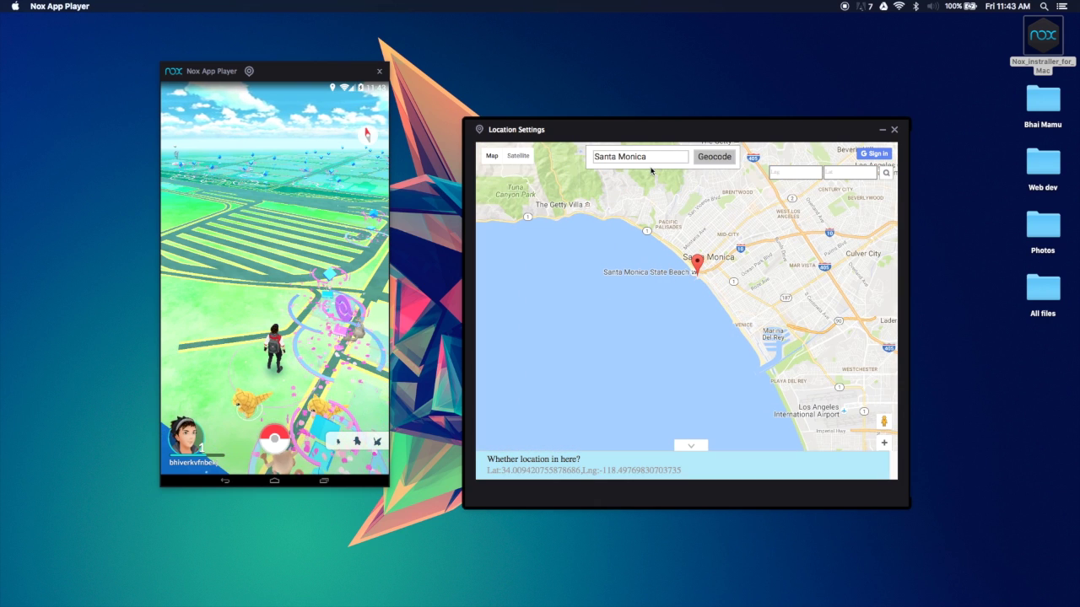
drag(765, 246, 621, 283)
scroll(621, 282, down, 1)
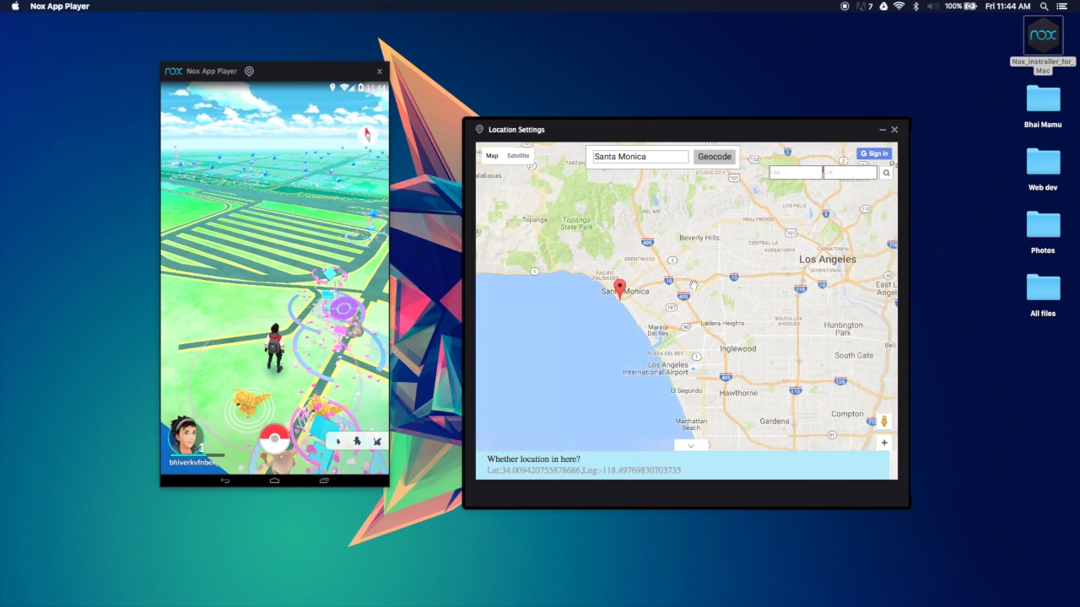
scroll(667, 287, up, 2)
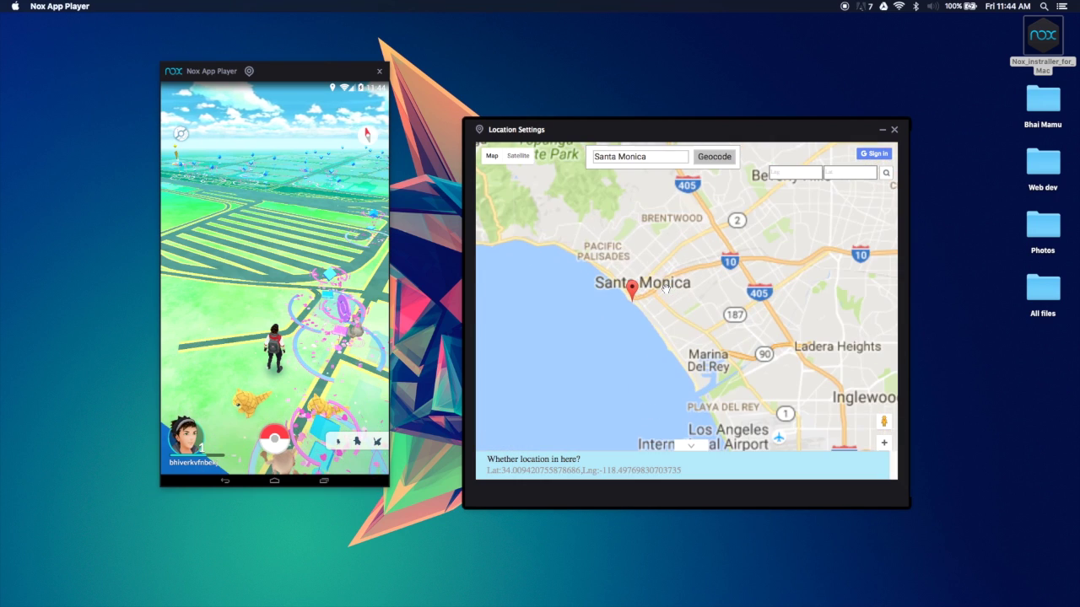
scroll(606, 303, up, 2)
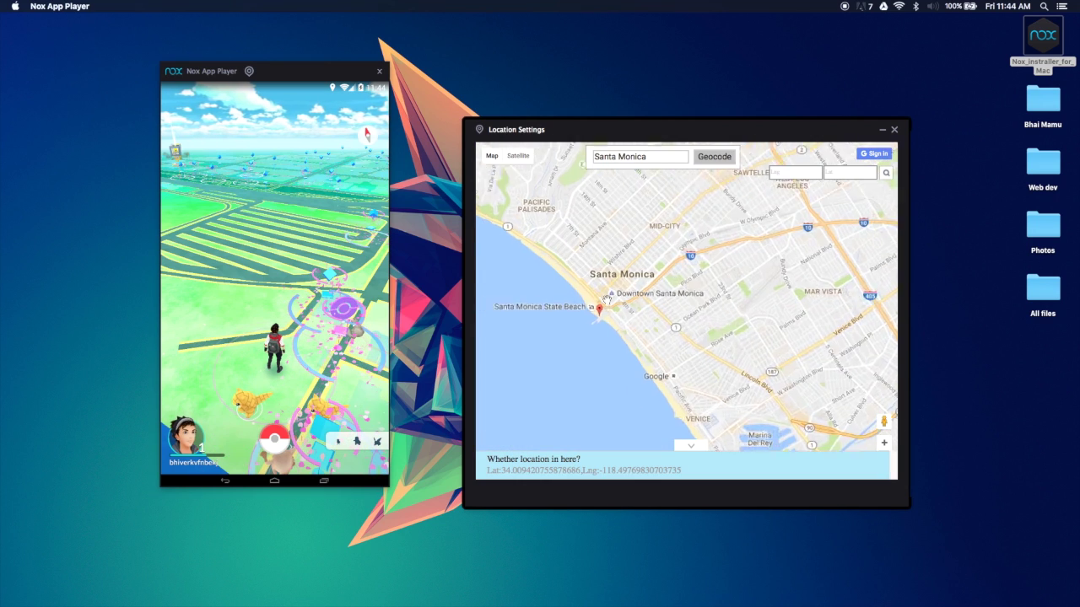
scroll(606, 304, up, 1)
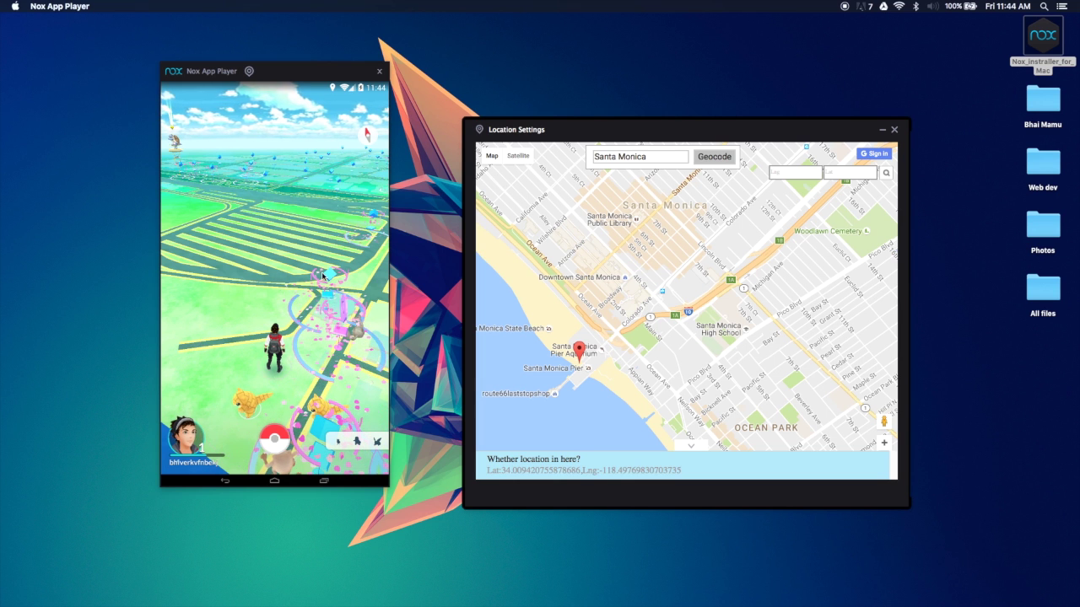
click(586, 354)
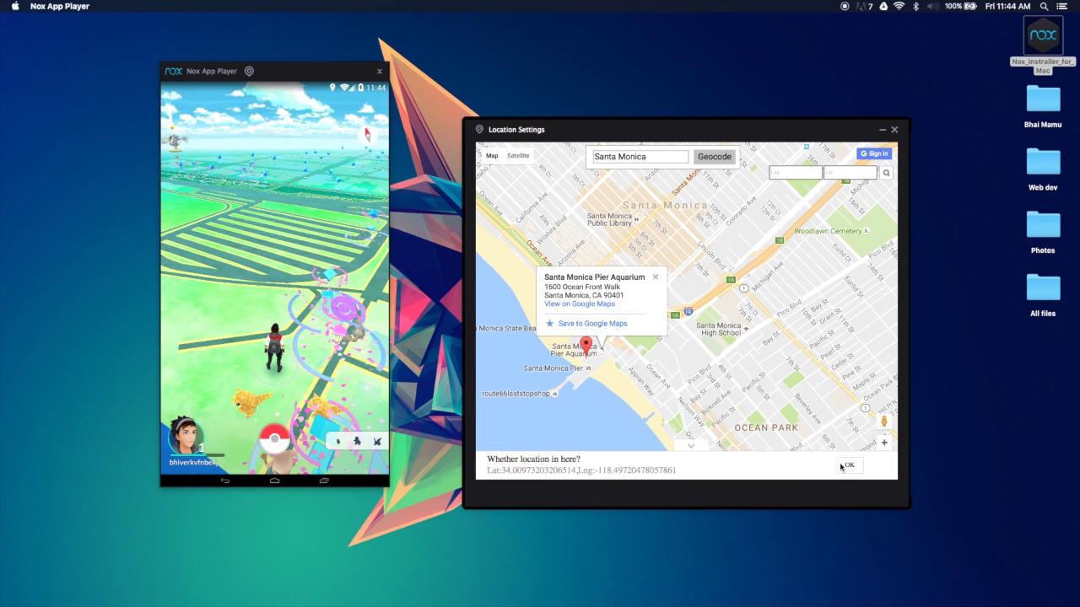
click(843, 467)
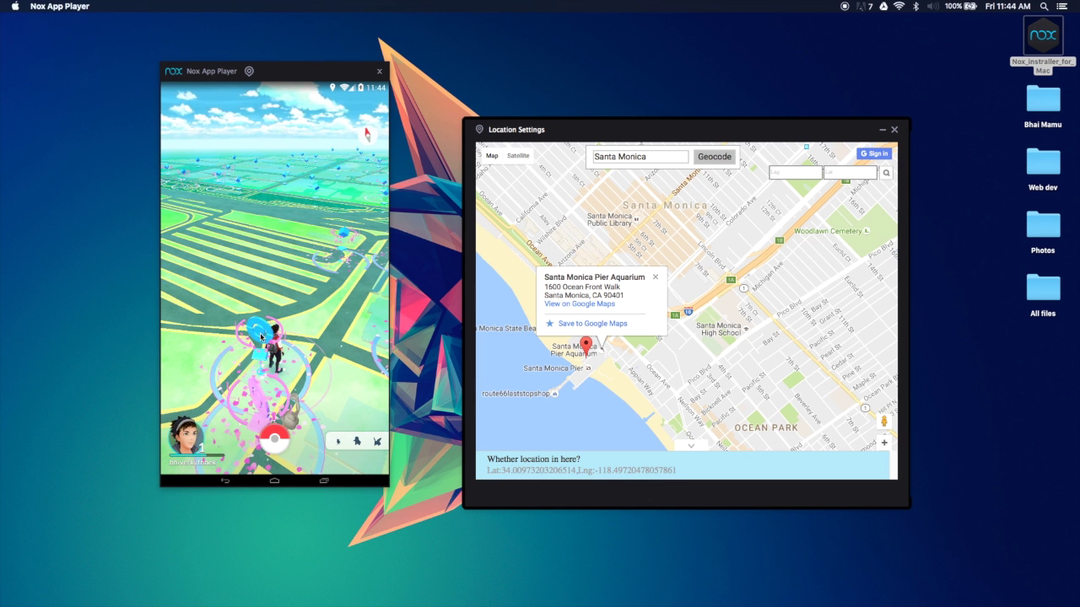
Spin the Seafood Grotto PokéStop beside the avatar to collect its items, recheck the stop, and return to the game map.
click(261, 336)
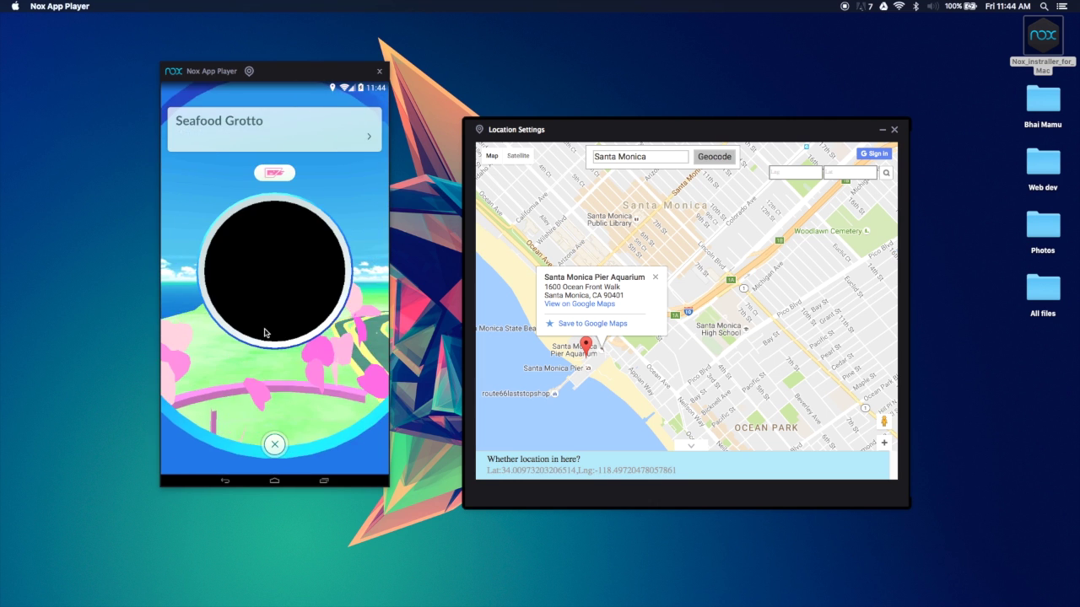
drag(228, 294, 345, 287)
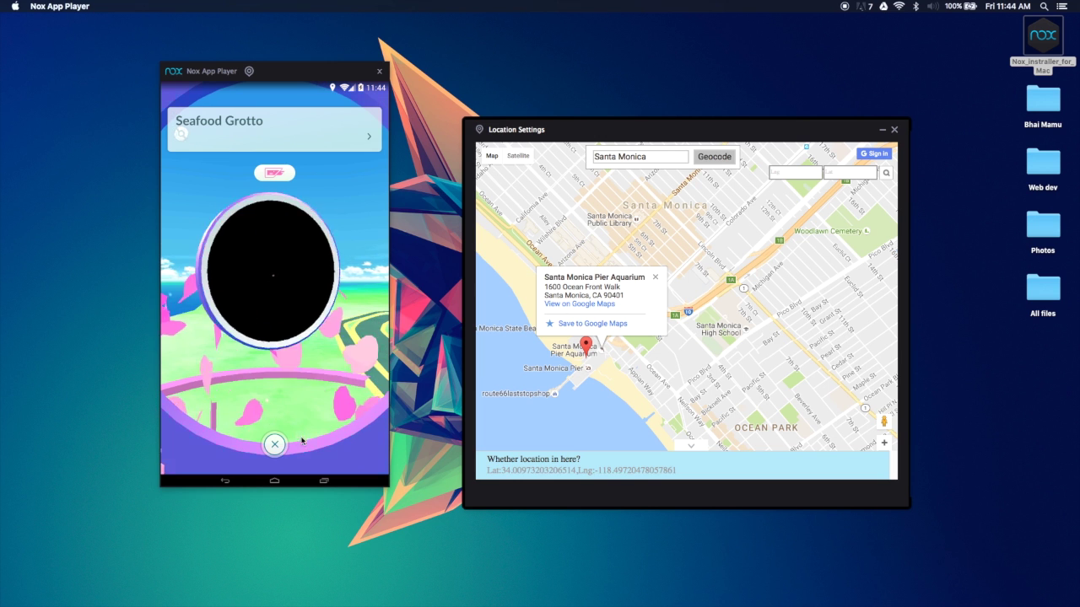
click(273, 445)
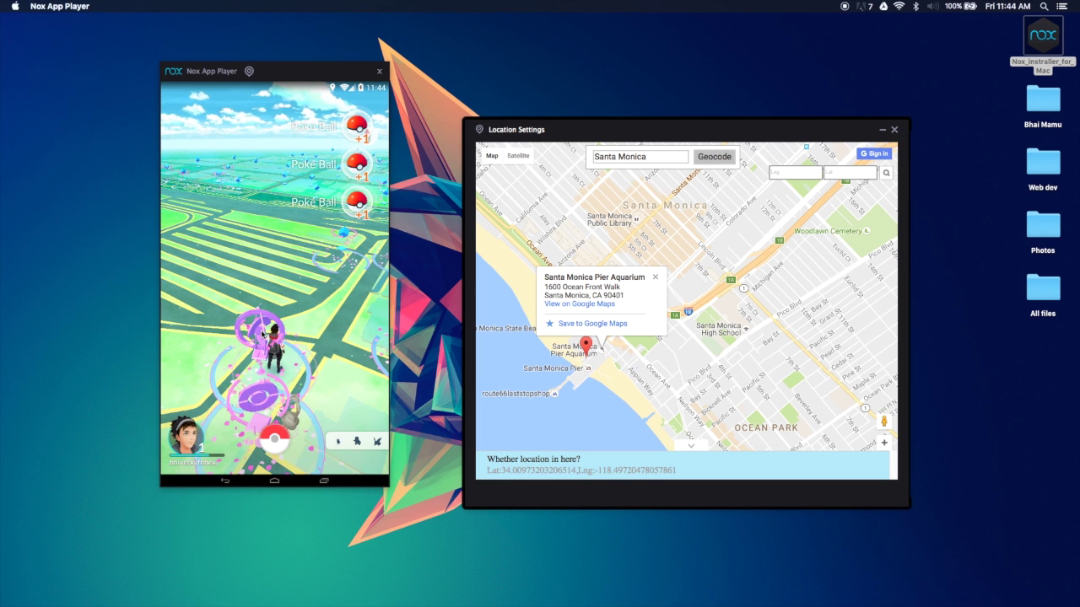
click(263, 334)
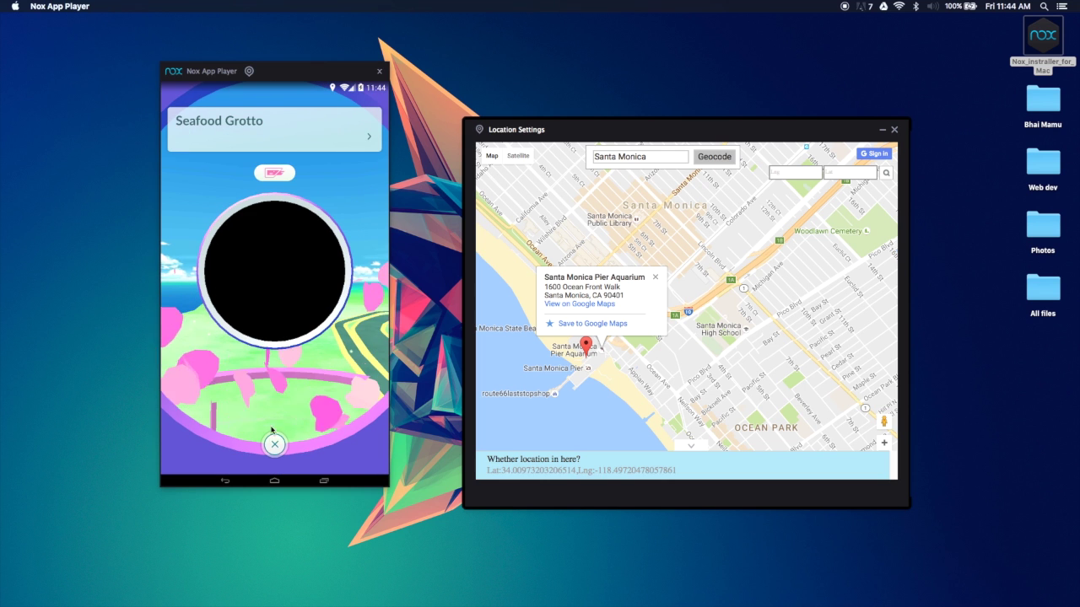
click(273, 443)
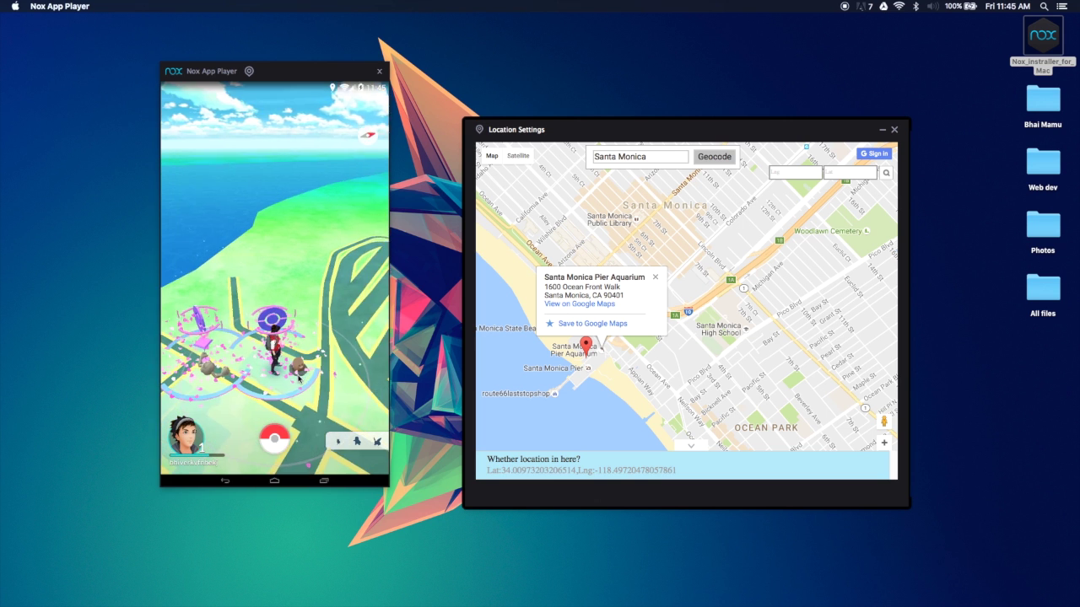
Start an encounter with the Growlithe near the avatar and throw a Poké Ball at it.
drag(297, 381, 249, 355)
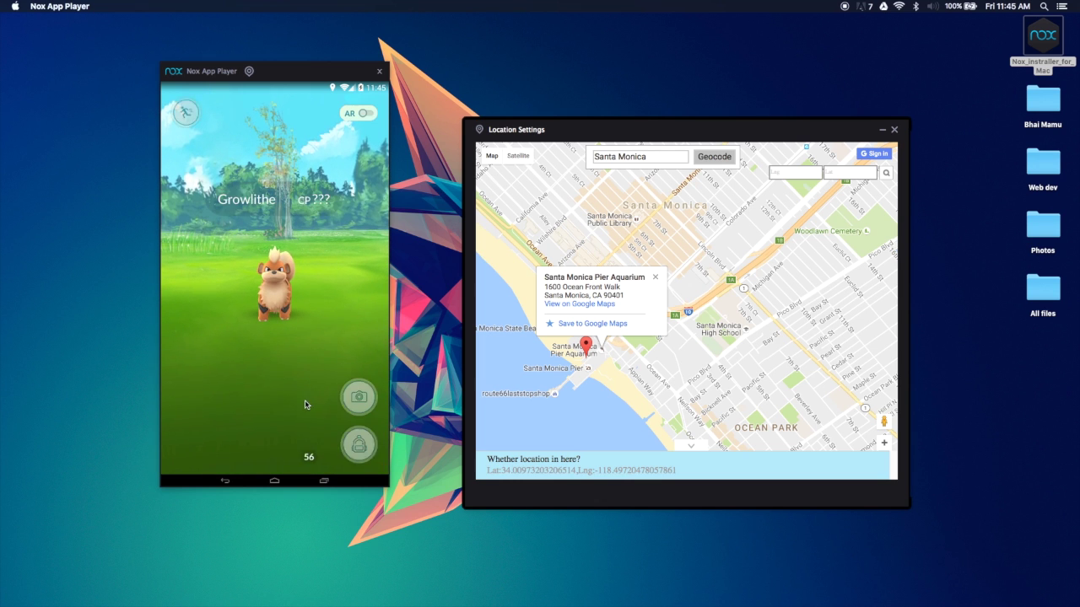
drag(281, 431, 279, 253)
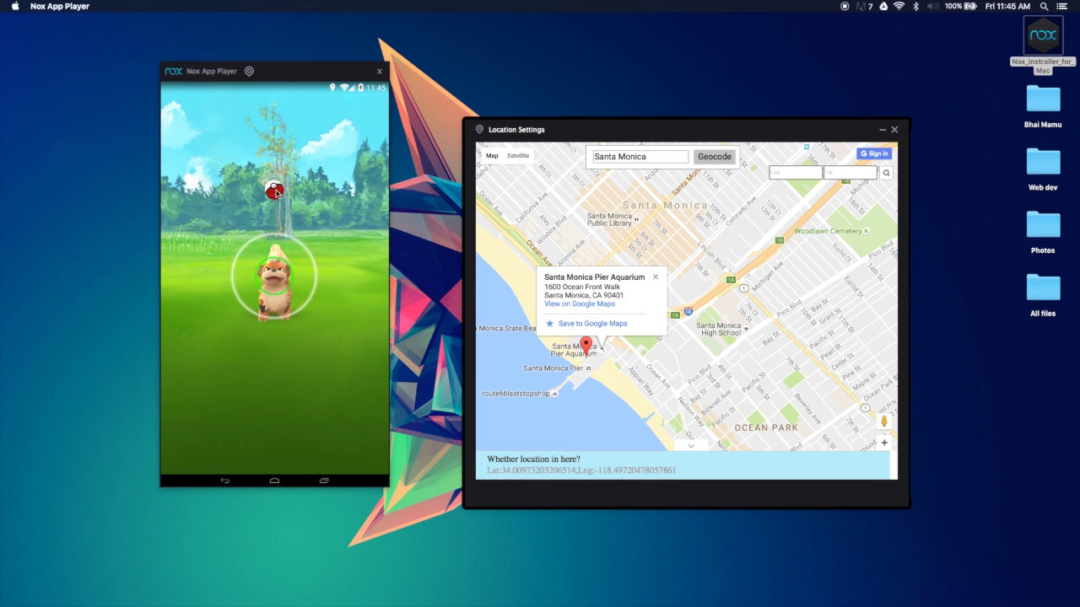